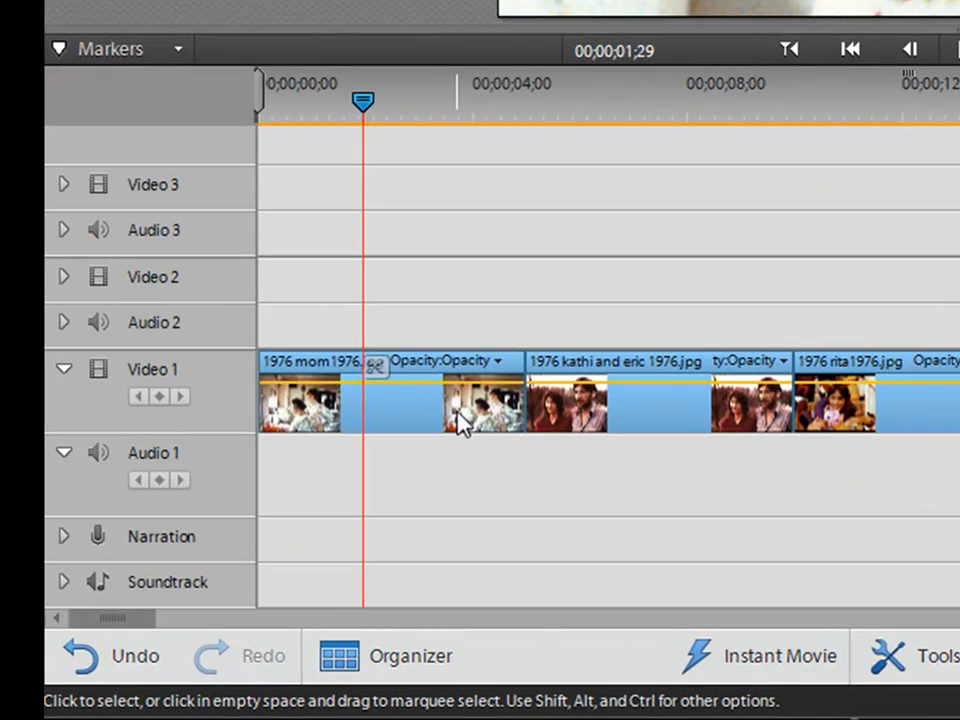
Select the first photo clip, inspect the General preferences for the default scale to frame size option, and close them without changes.
left_click(457, 412)
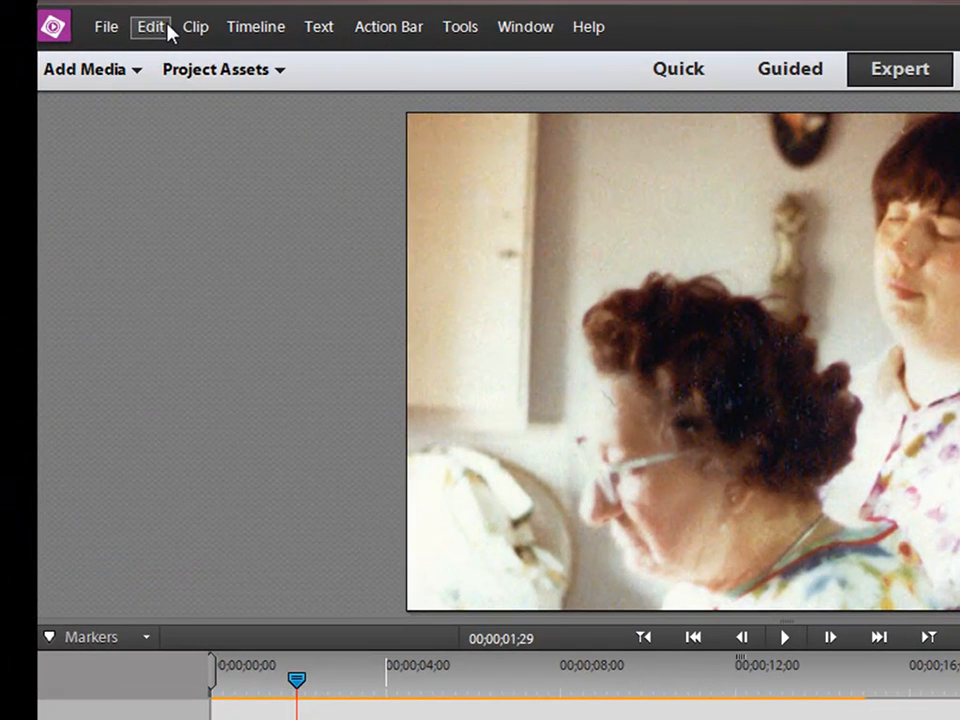
left_click(122, 19)
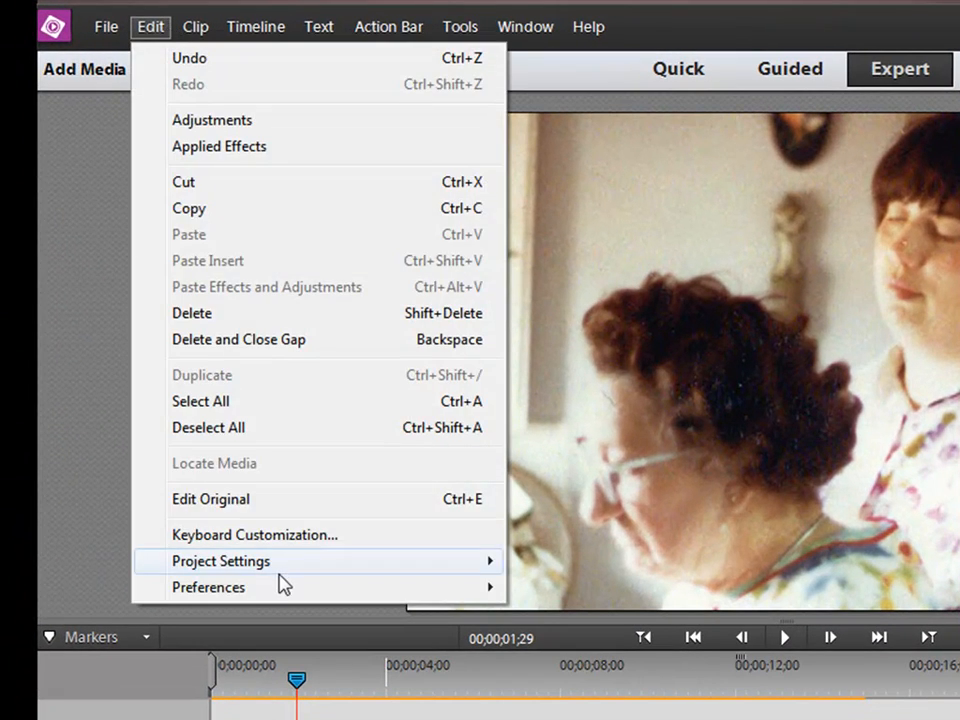
mouse_move(282, 590)
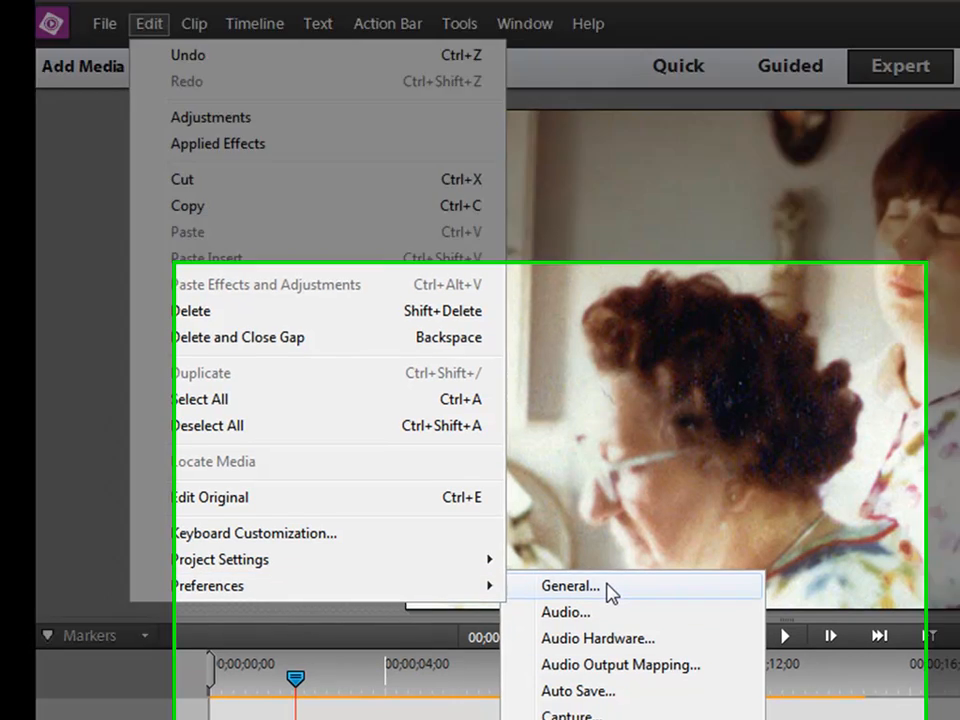
left_click(608, 588)
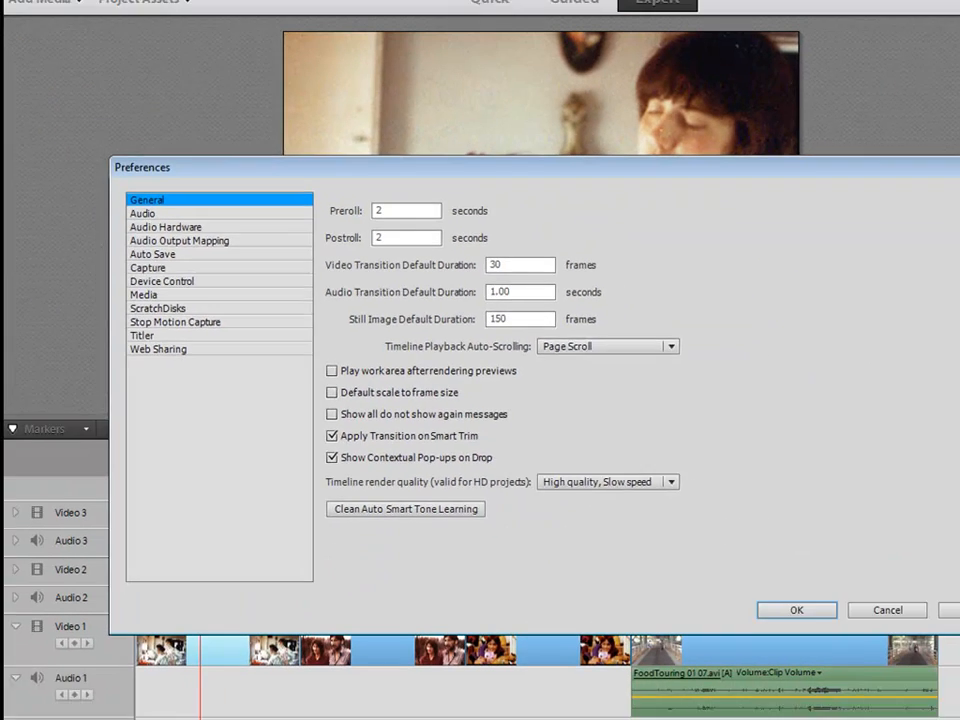
left_click(884, 609)
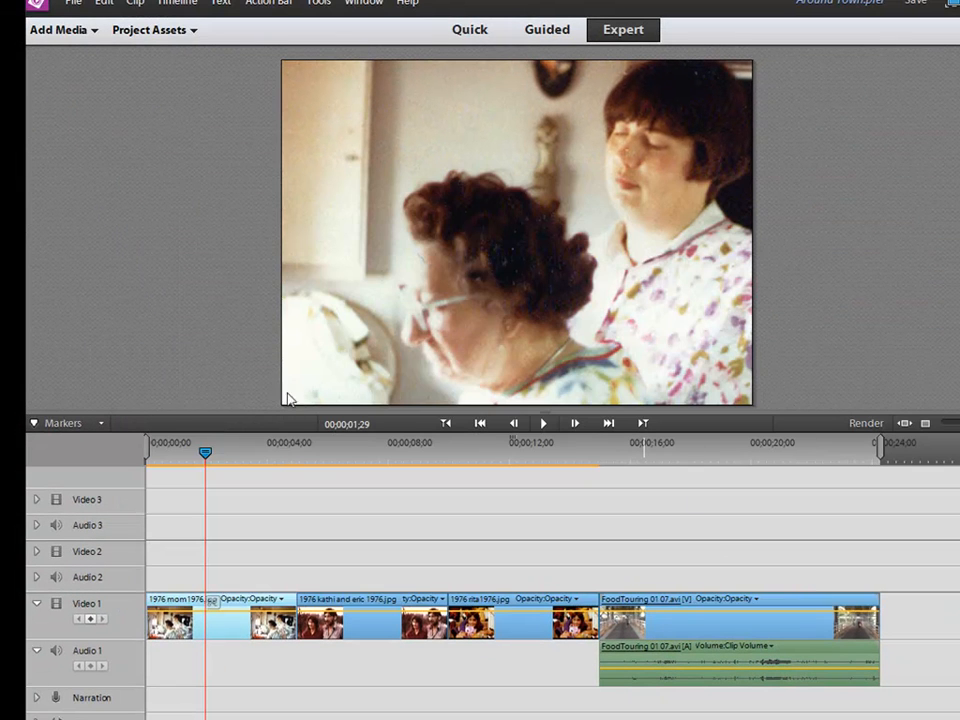
Try Scale to Frame Size on the first photo clip, then turn the option off again.
right_click(243, 633)
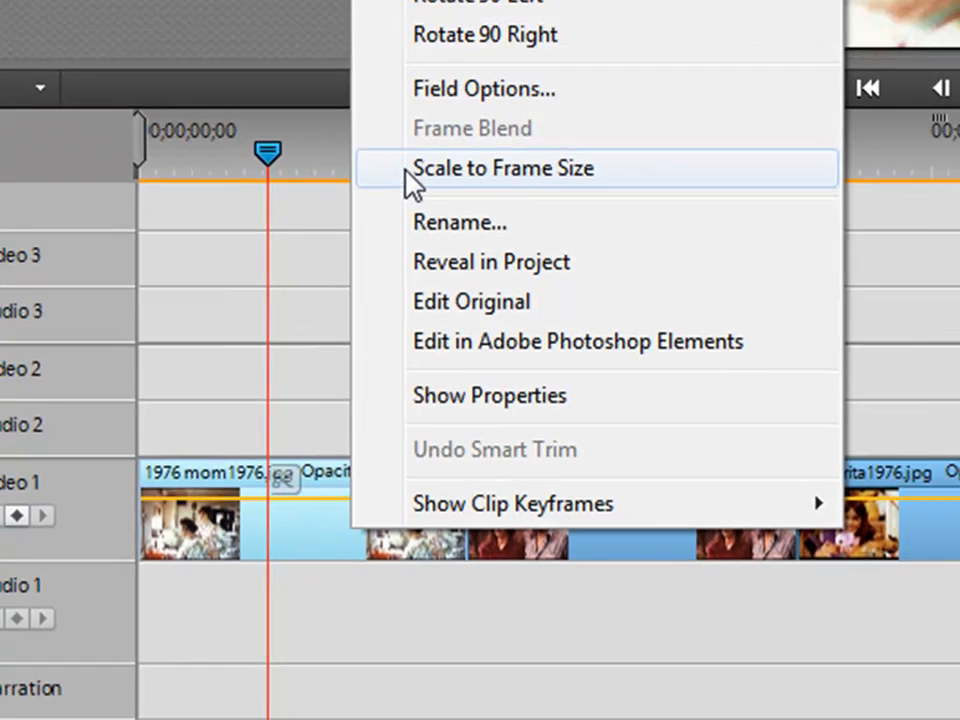
left_click(430, 141)
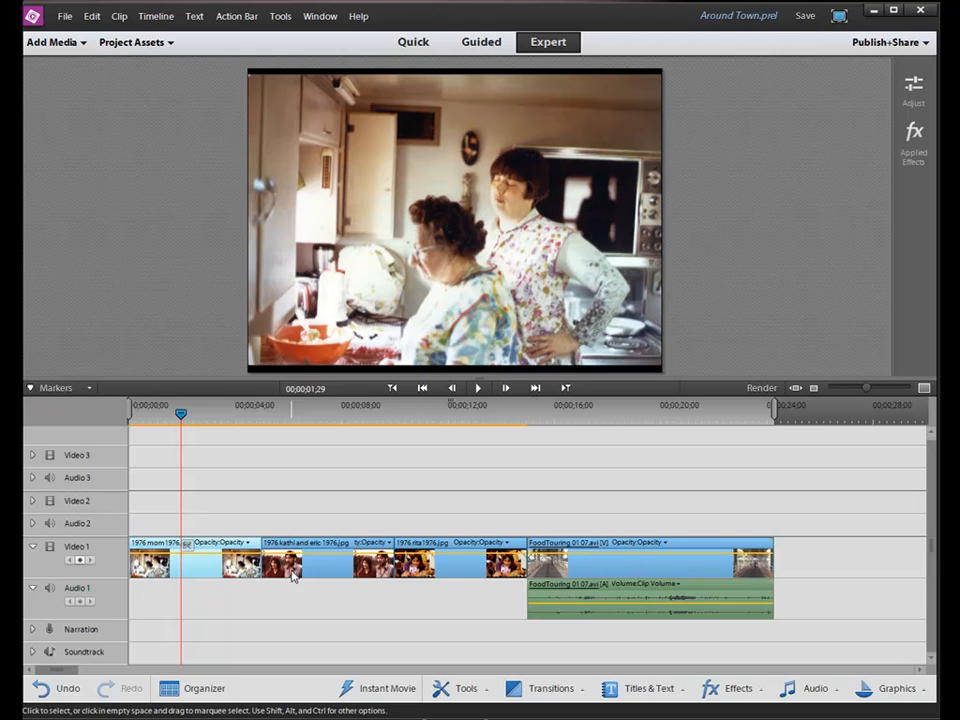
right_click(241, 570)
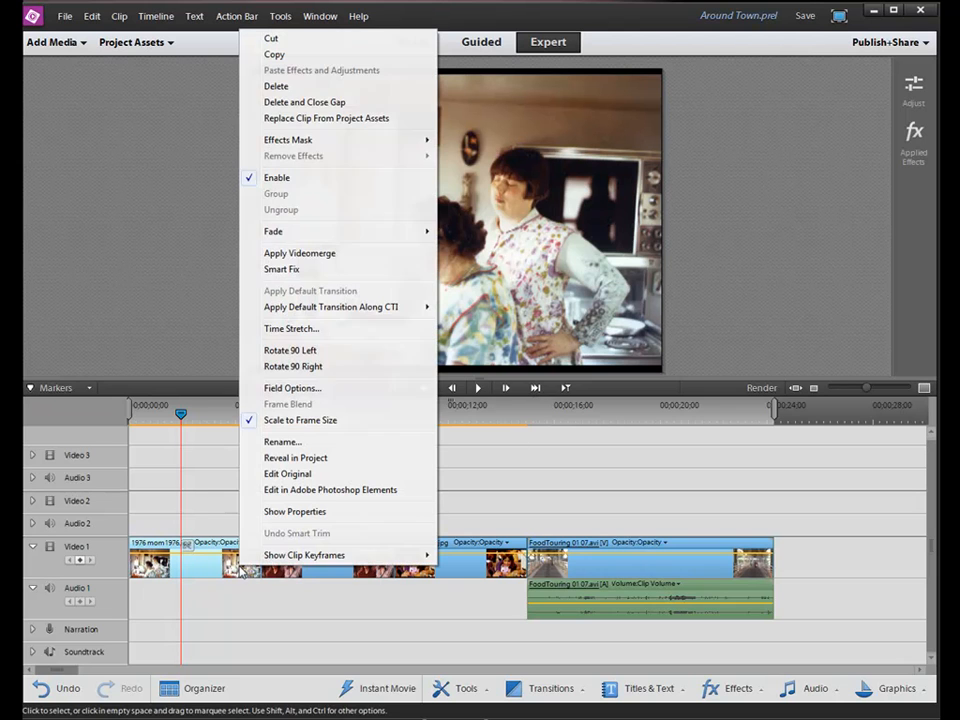
left_click(299, 421)
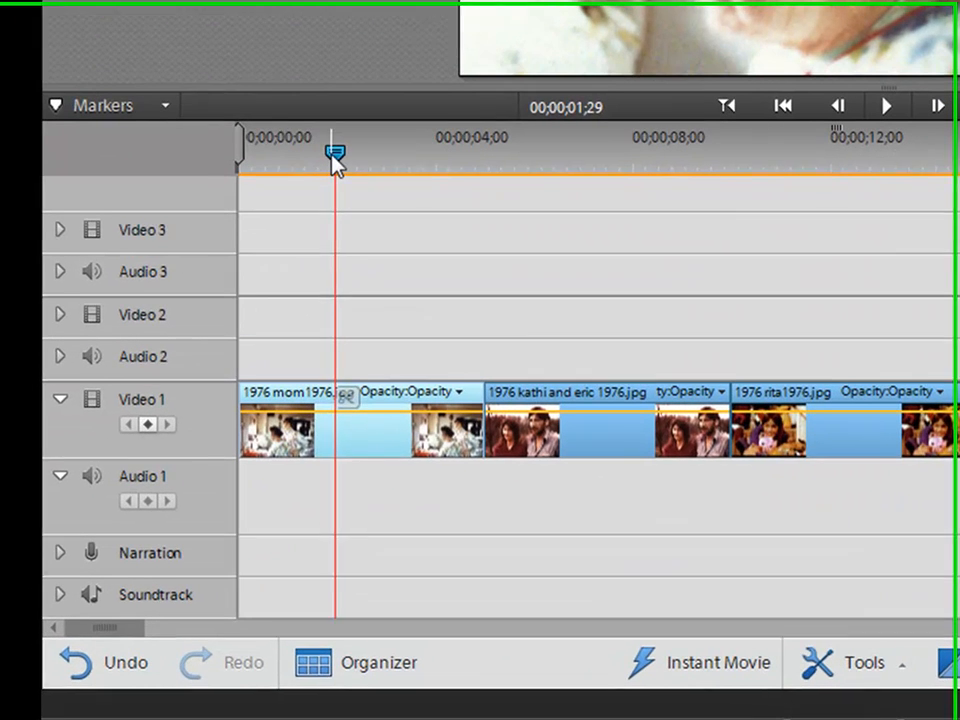
At the start of the first photo clip, set its Motion scale to 66, then reduce the scale to 50.5.
left_click_drag(239, 314, 154, 328)
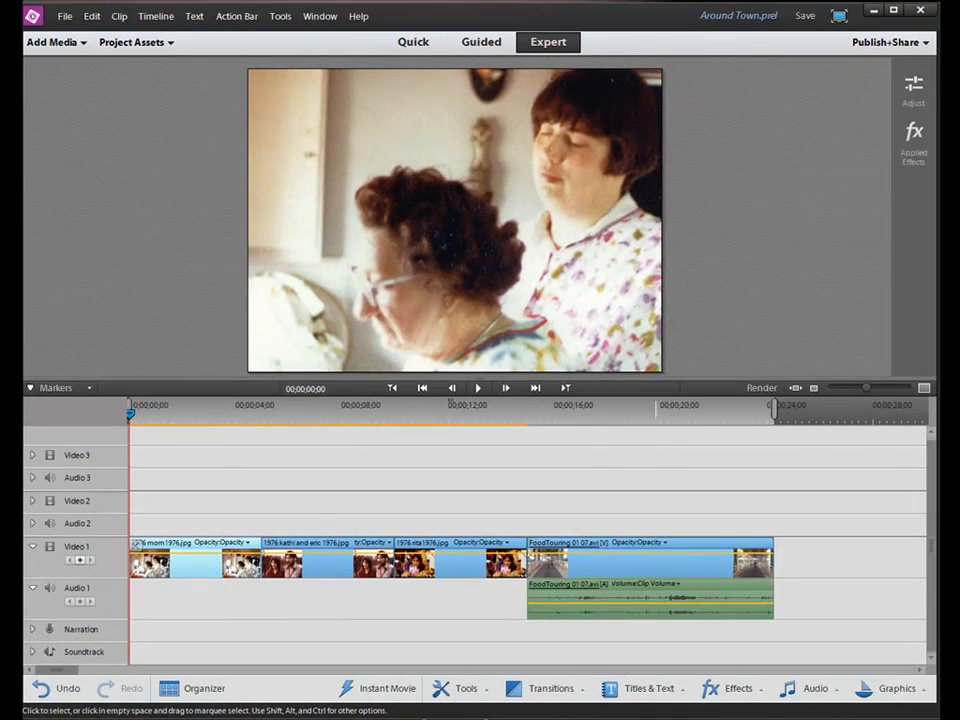
left_click(913, 135)
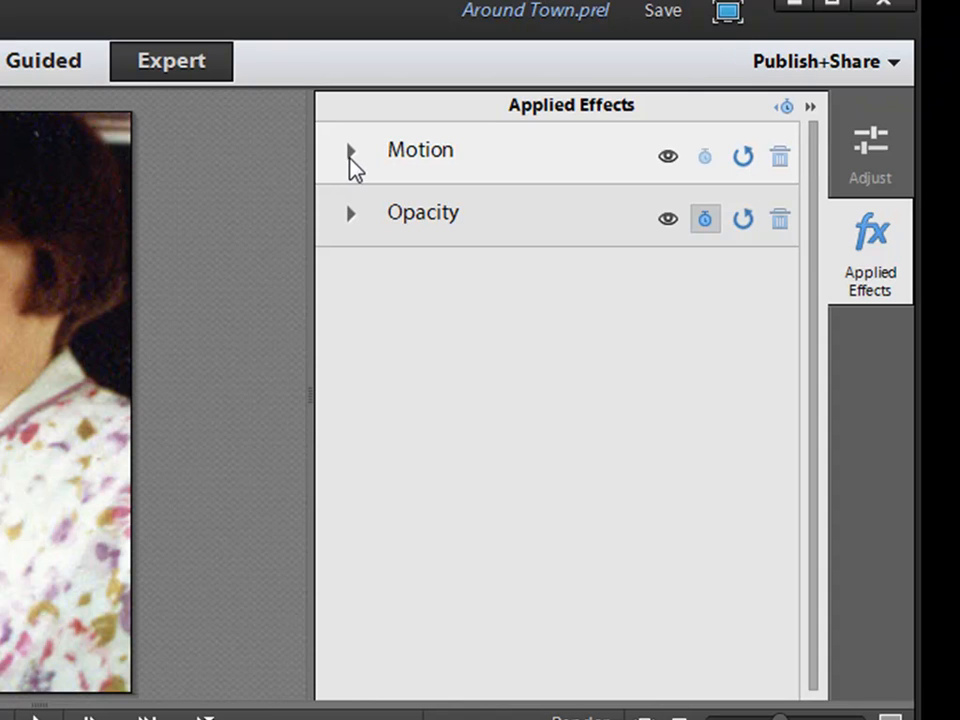
left_click(350, 154)
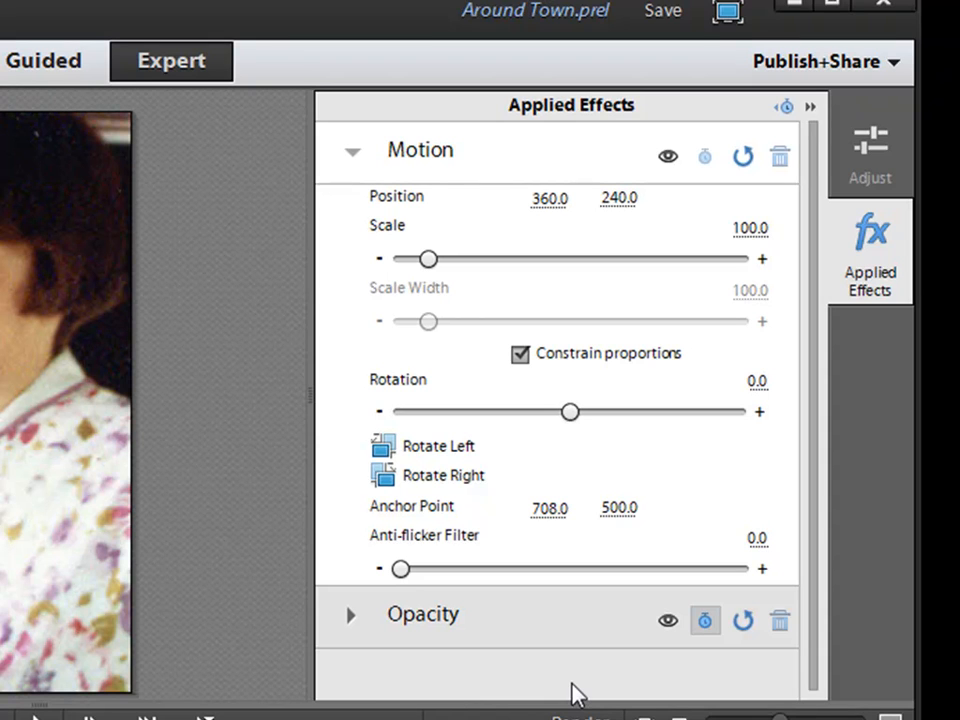
left_click(748, 229)
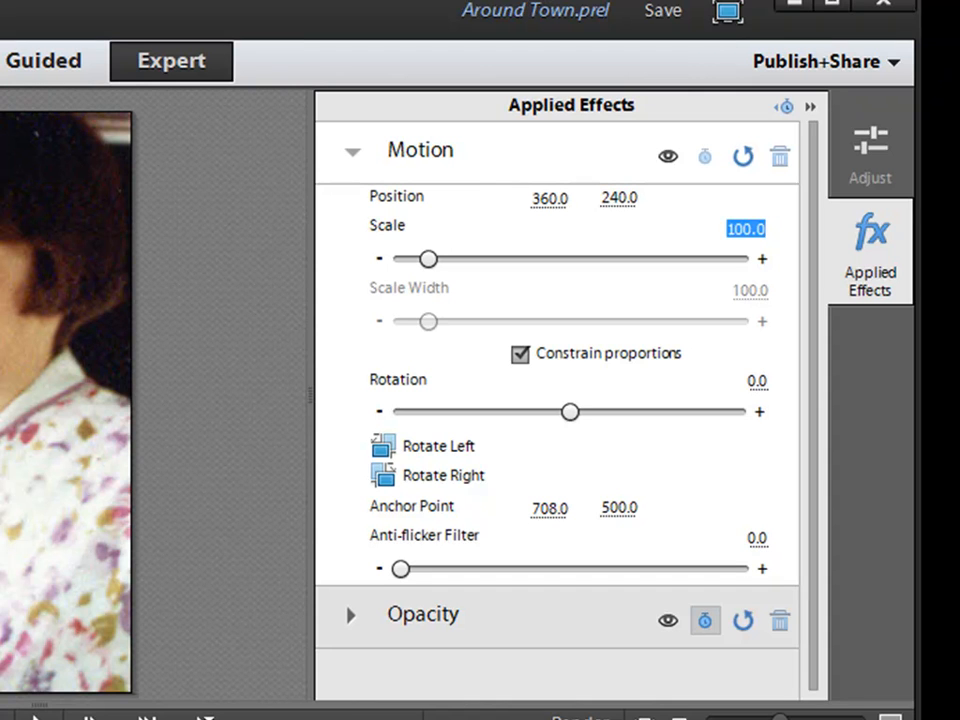
type("66")
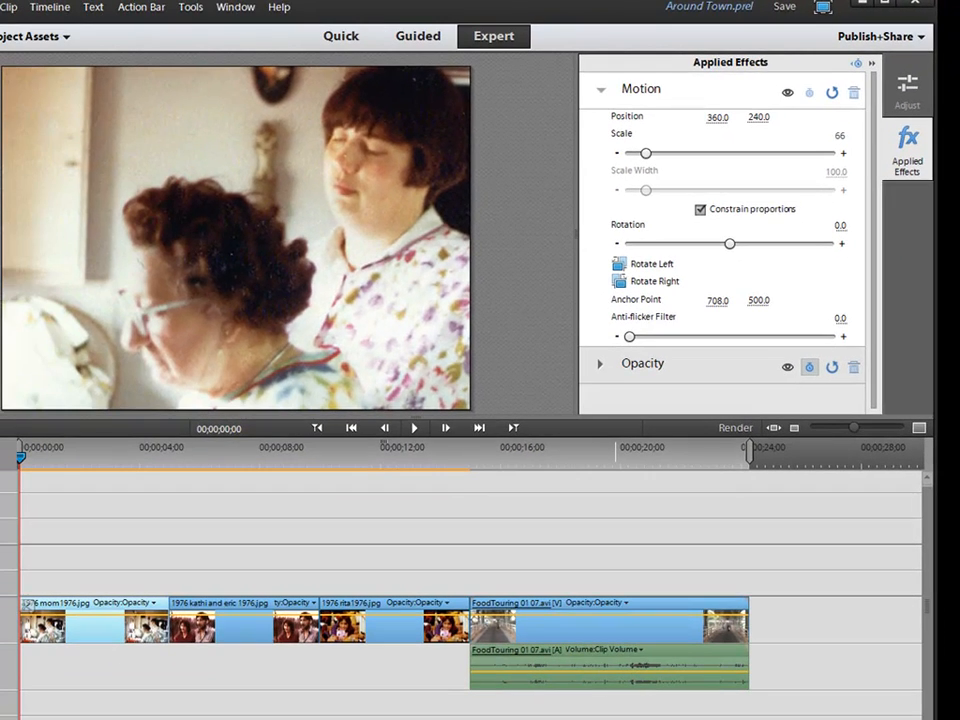
key("Return")
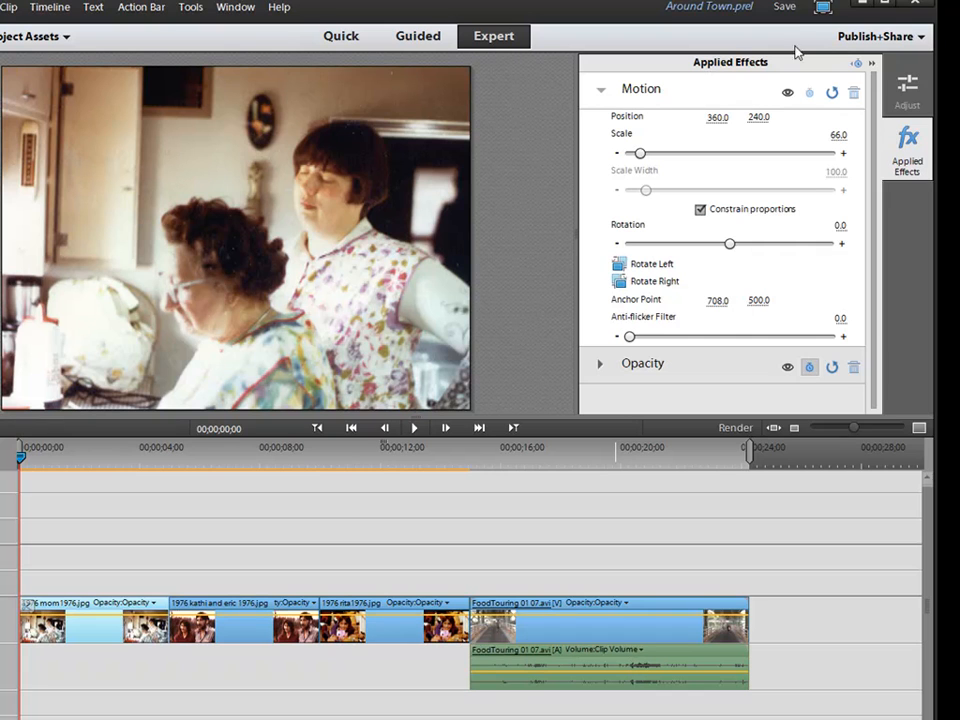
left_click_drag(845, 141, 816, 133)
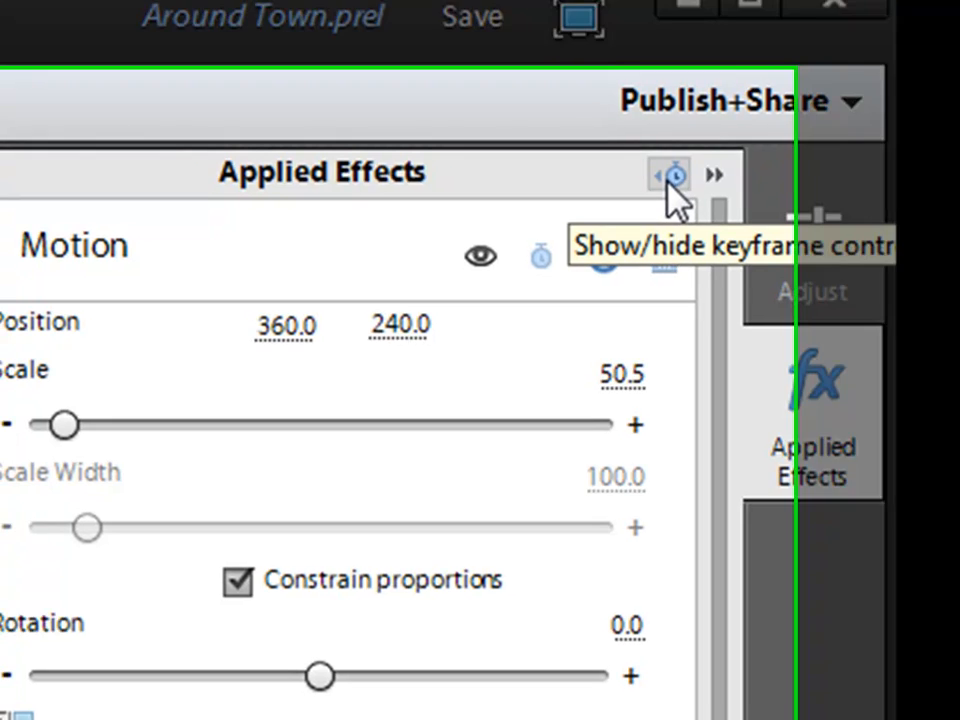
Turn on keyframing for the first photo's Motion properties at its start and move the playhead to the clip's end.
left_click(668, 180)
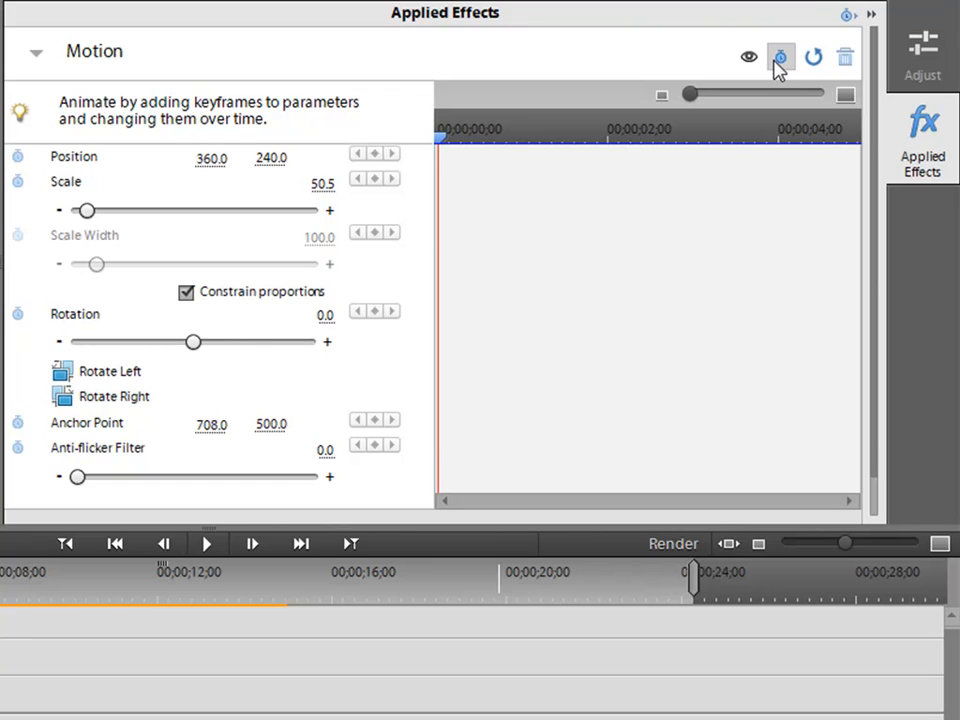
left_click(780, 58)
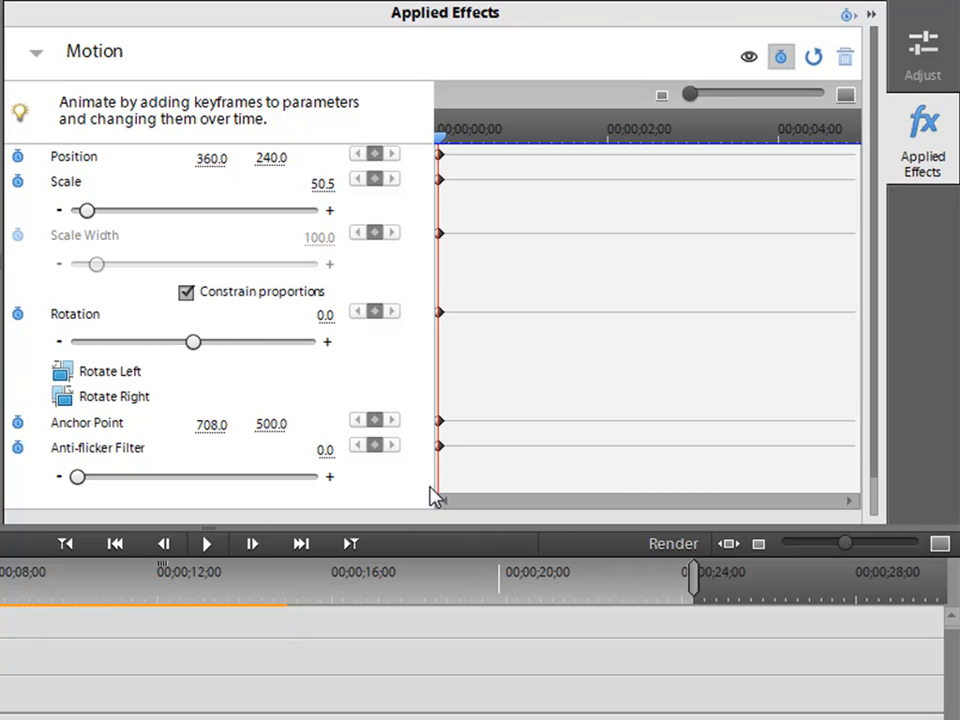
left_click_drag(441, 144, 860, 197)
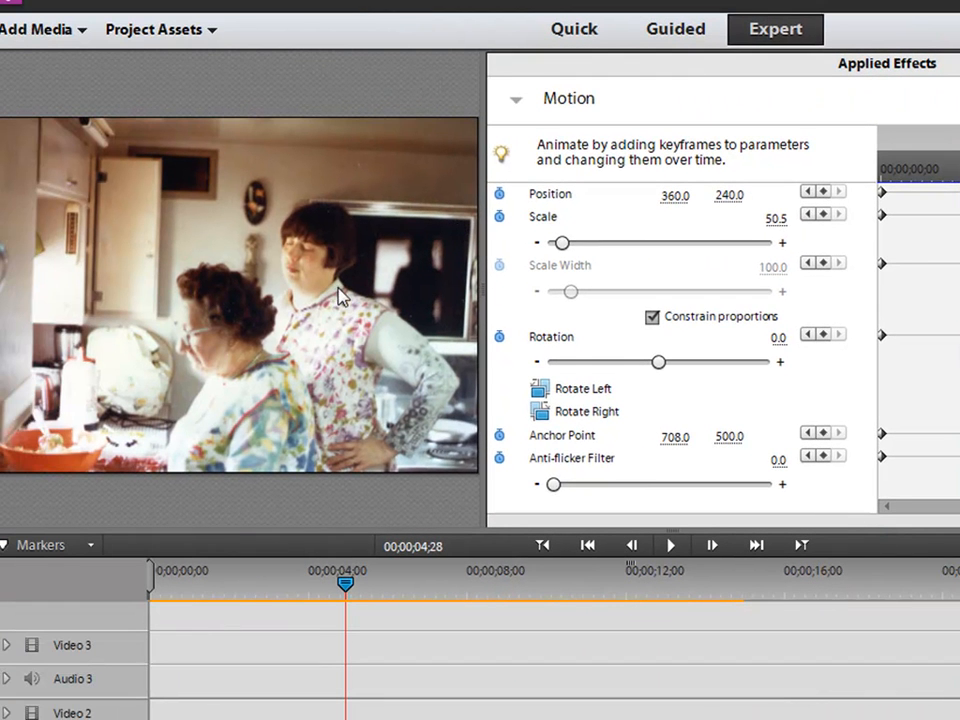
Try repositioning and resizing the photo freehand within the frame at the clip's end.
left_click(358, 236)
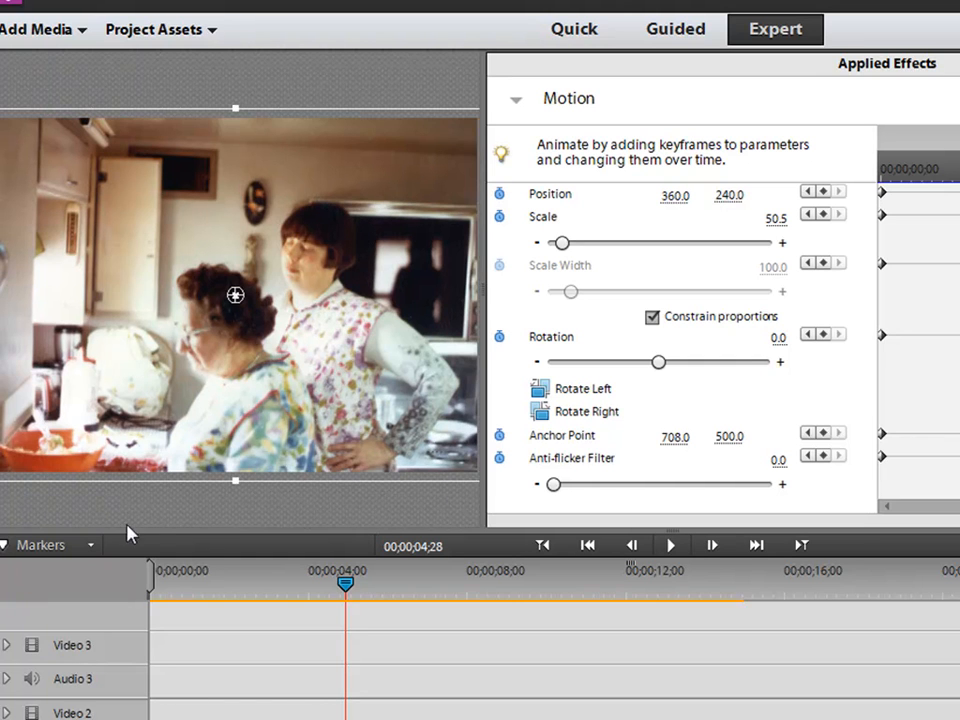
left_click_drag(153, 340, 245, 358)
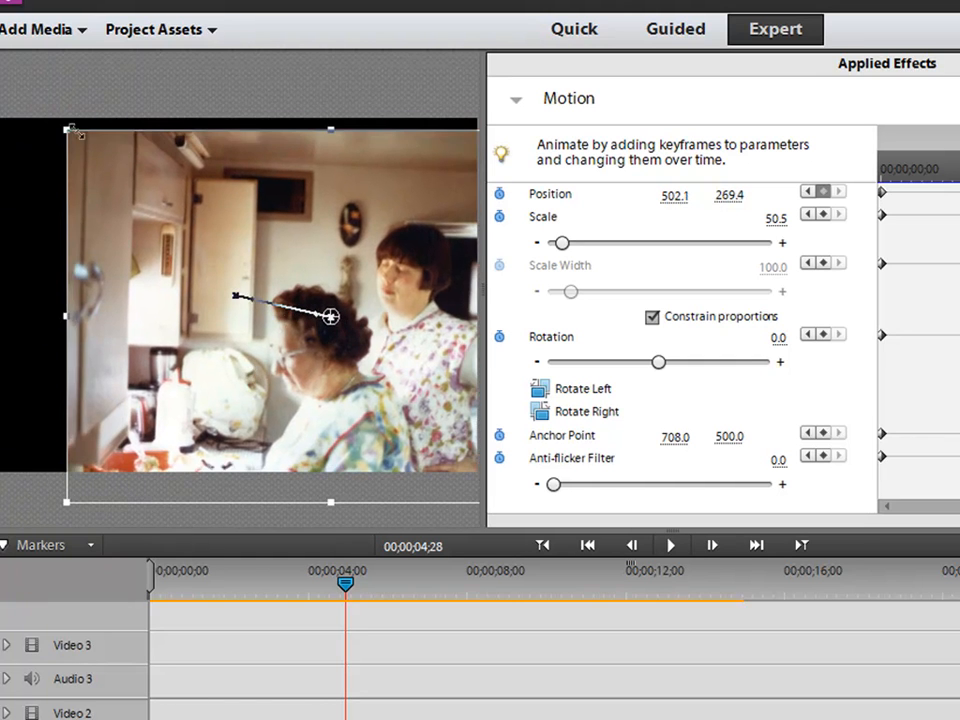
left_click_drag(67, 130, 36, 111)
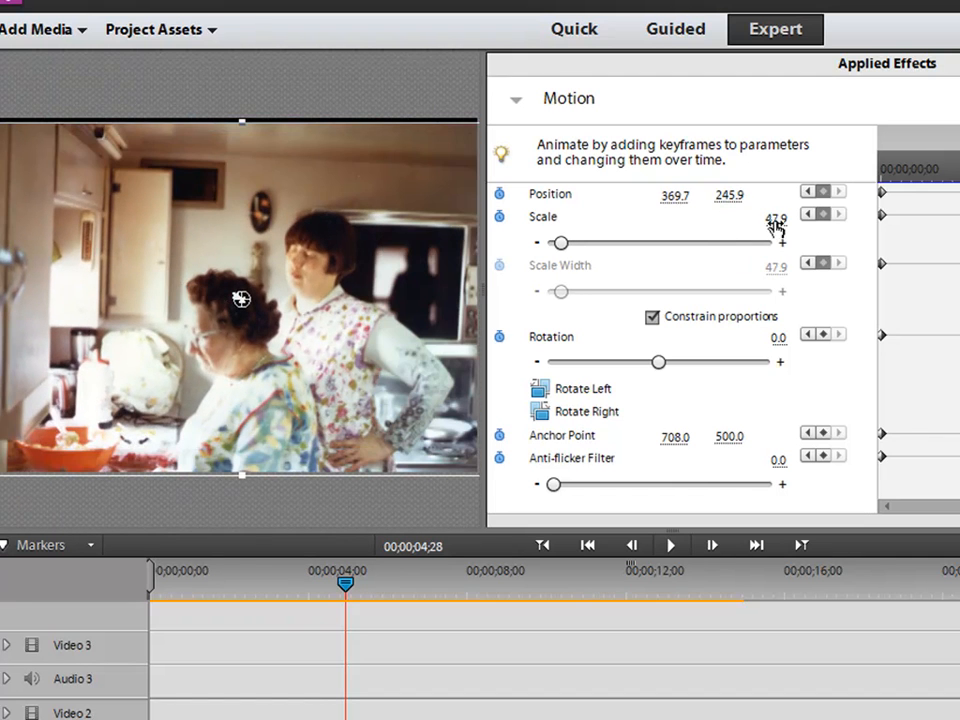
left_click_drag(776, 219, 696, 216)
At the clip's end, set the photo's Scale to 100 and shift it to position about 138.8, 269.4.
left_click(775, 219)
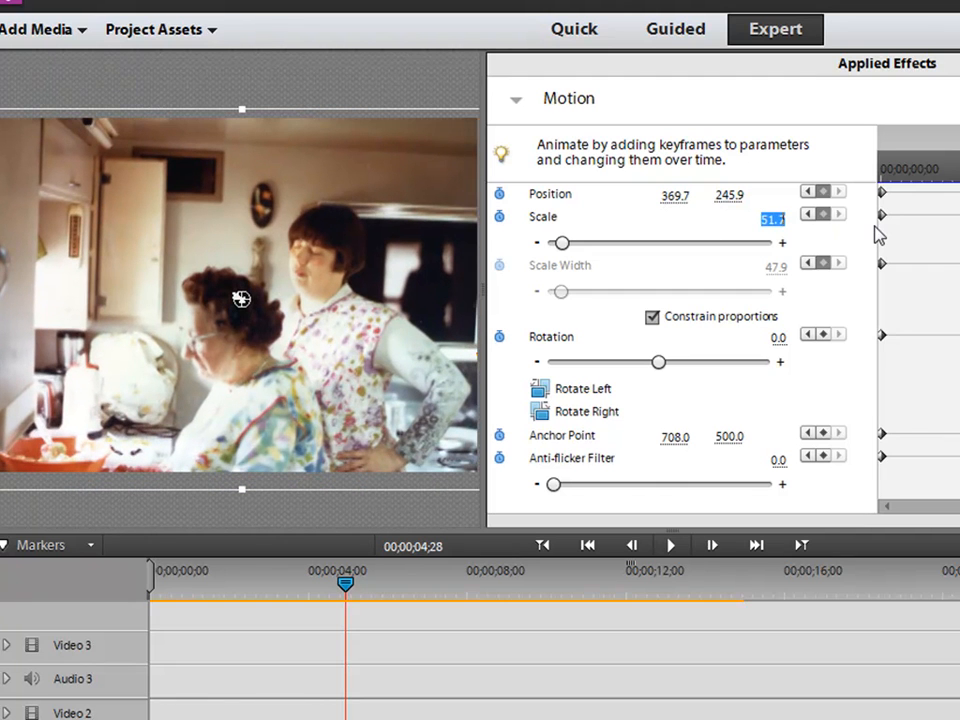
type("100")
key("Return")
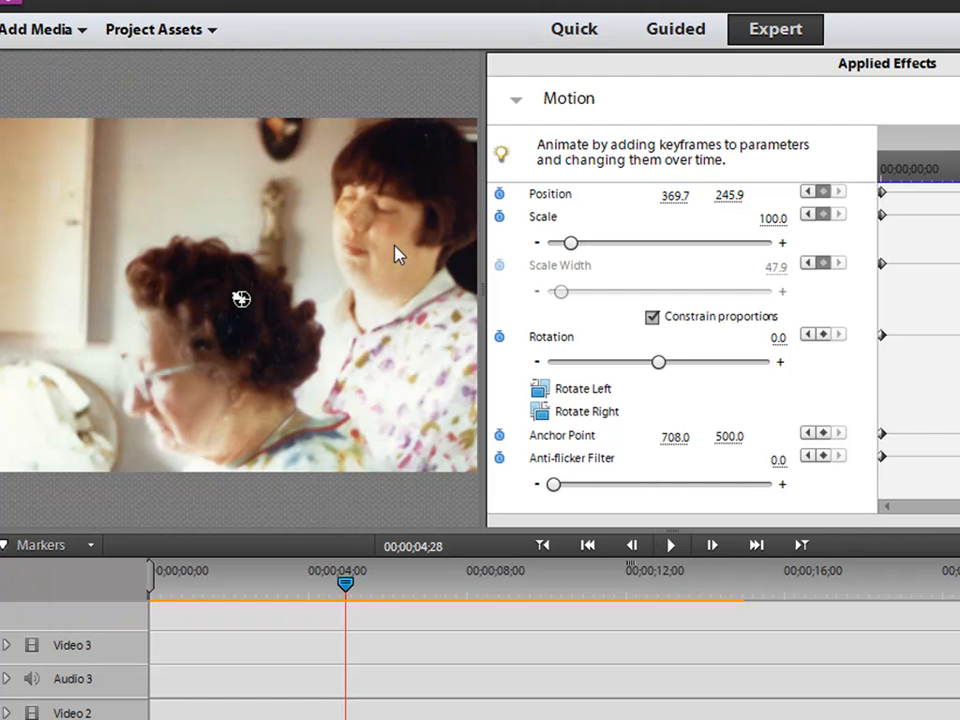
left_click_drag(435, 214, 287, 236)
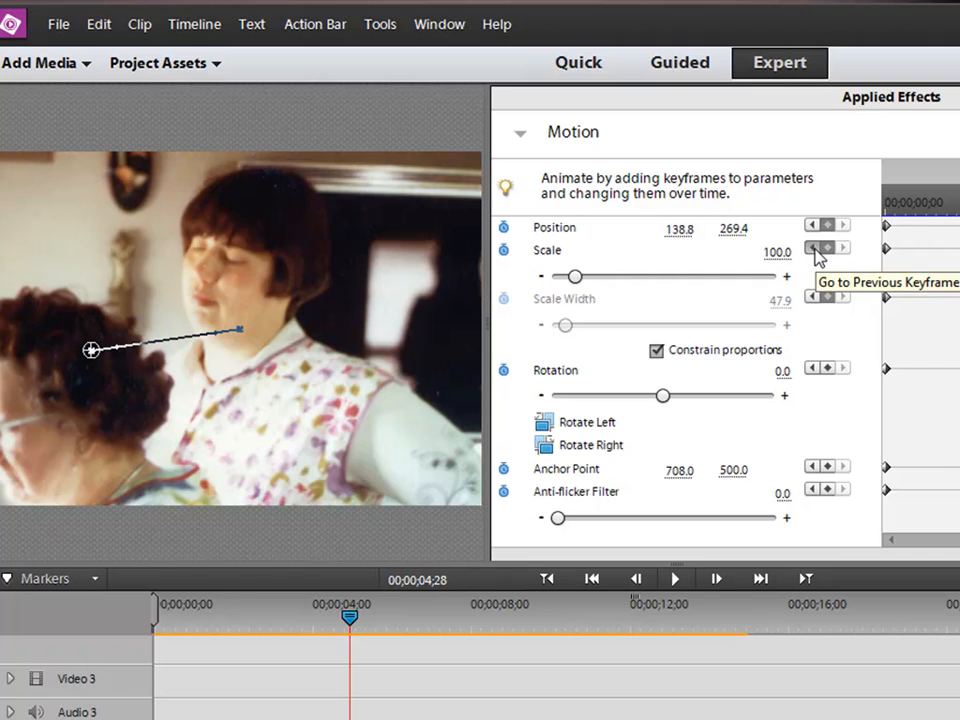
Compare the photo's starting and ending Scale keyframes and preview the pan and zoom from the beginning.
left_click(813, 248)
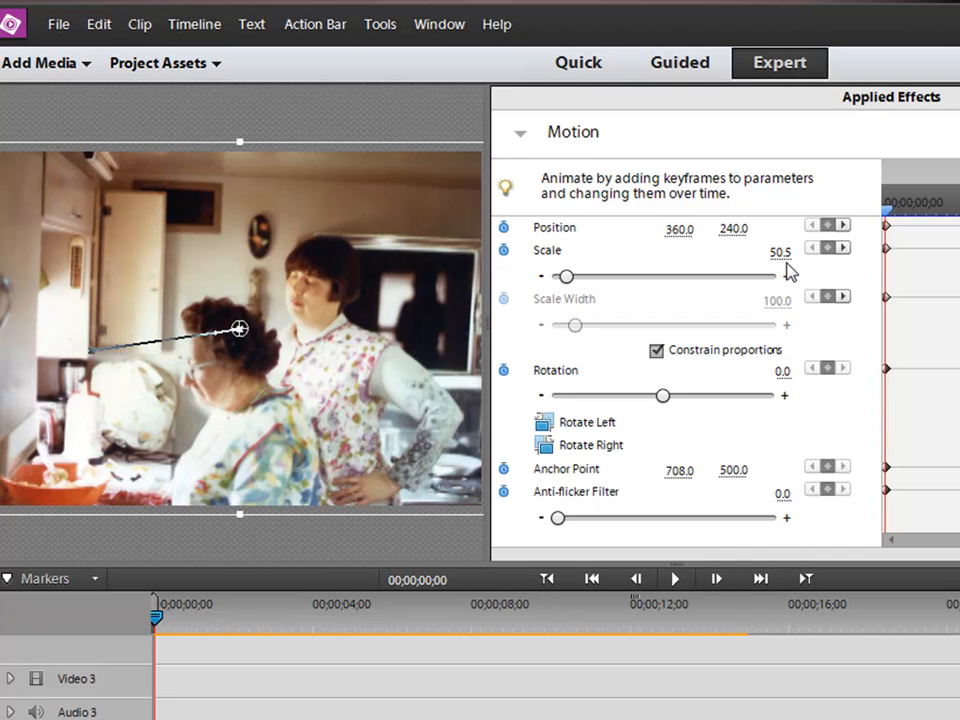
left_click(845, 248)
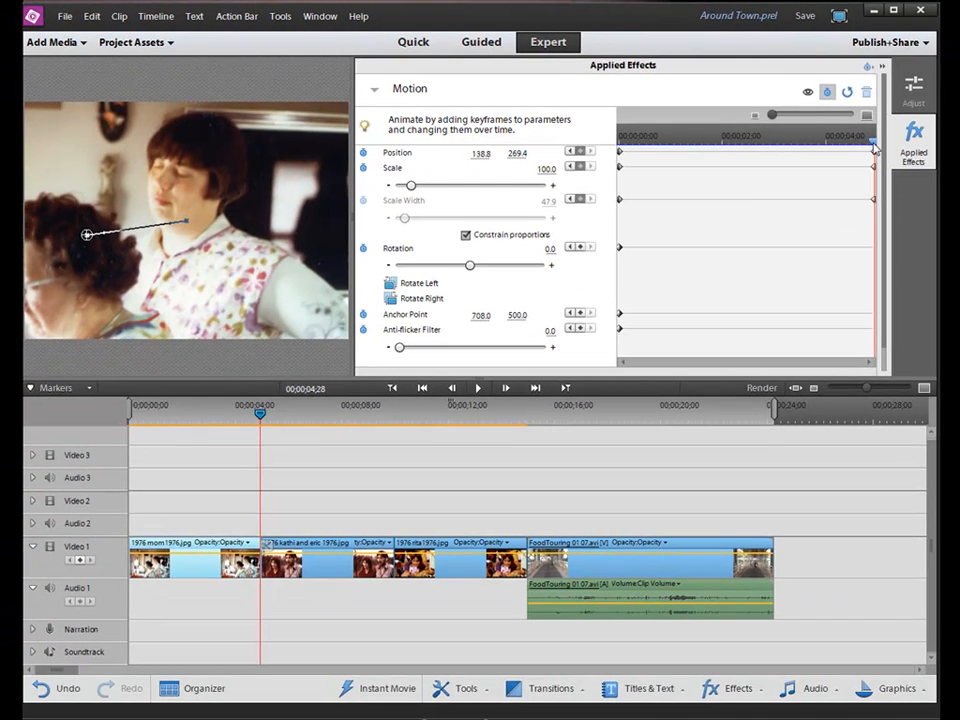
left_click_drag(875, 146, 495, 164)
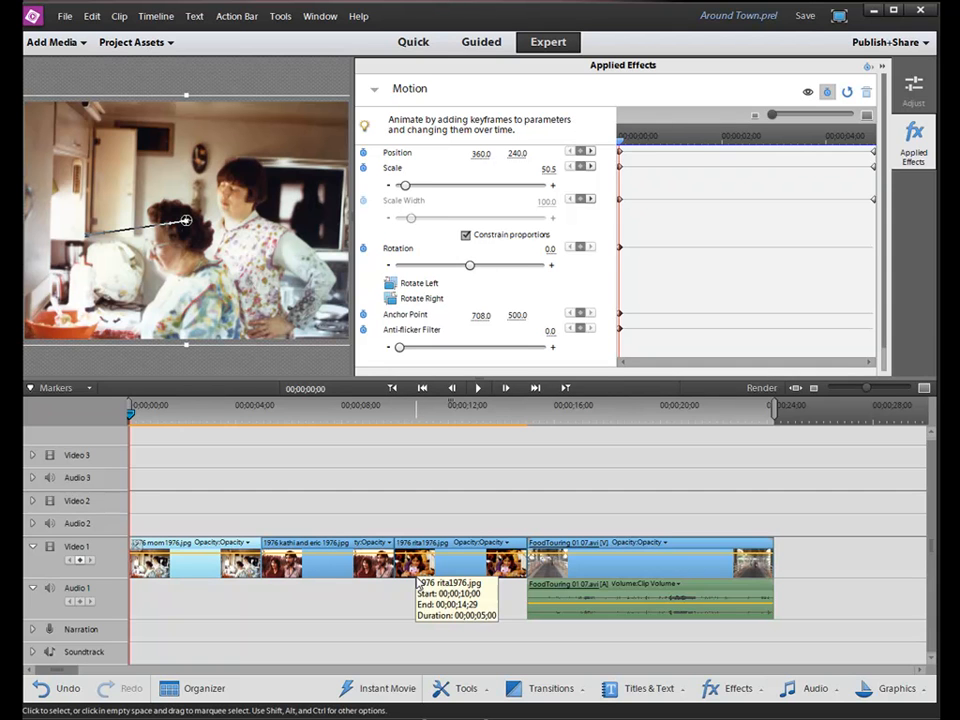
key("space")
left_click(245, 437)
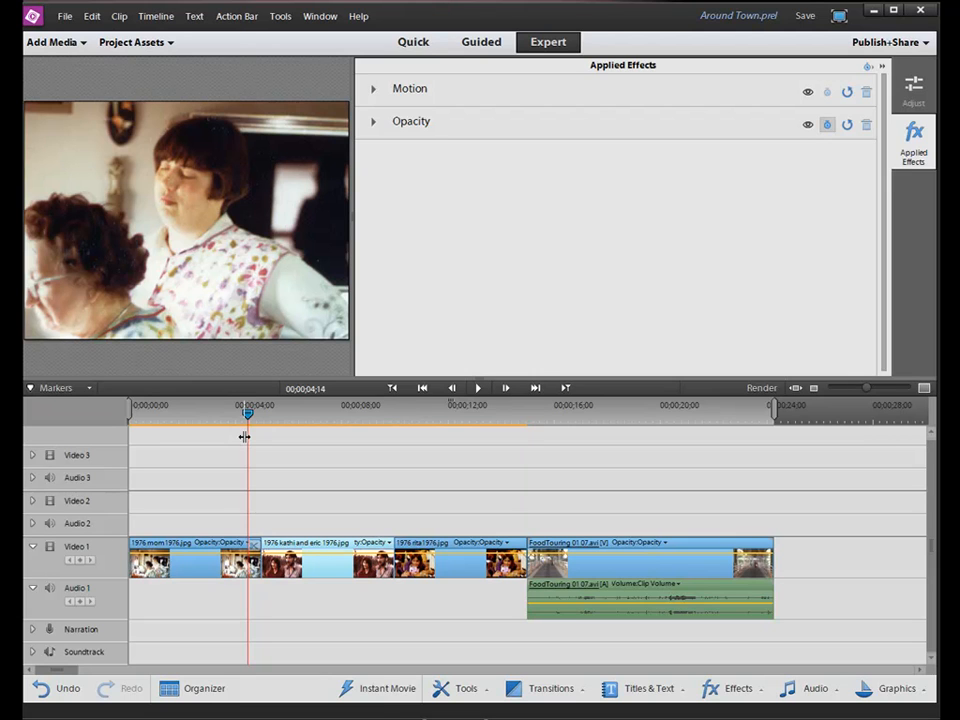
Reselect the first photo clip and move its ending Position, Scale and Scale Width keyframes earlier, to around 4 seconds.
left_click(207, 578)
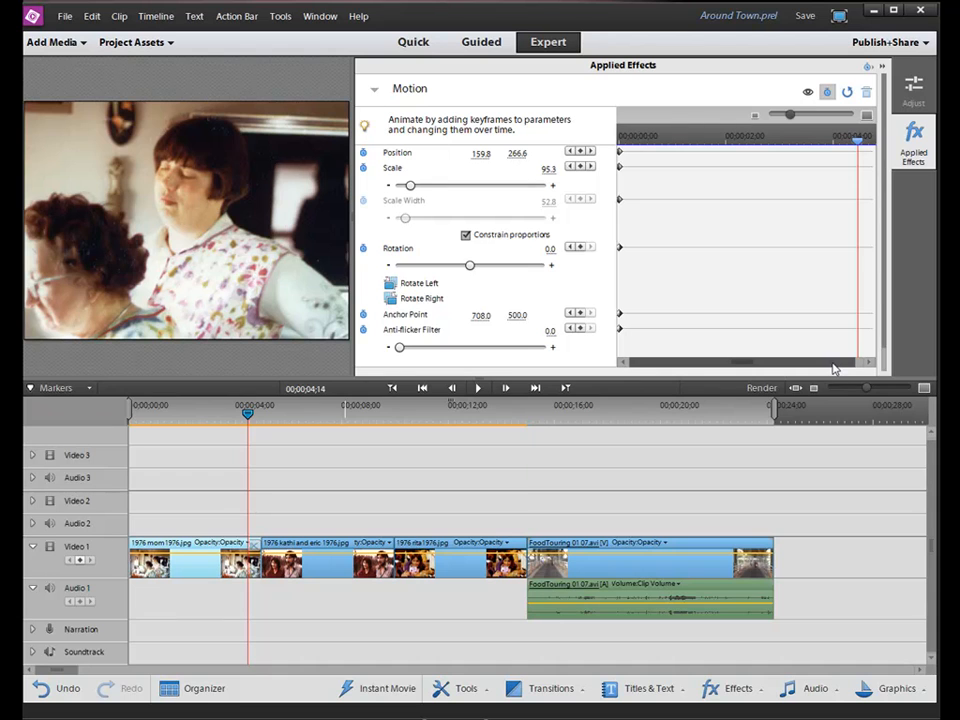
left_click_drag(833, 369, 882, 364)
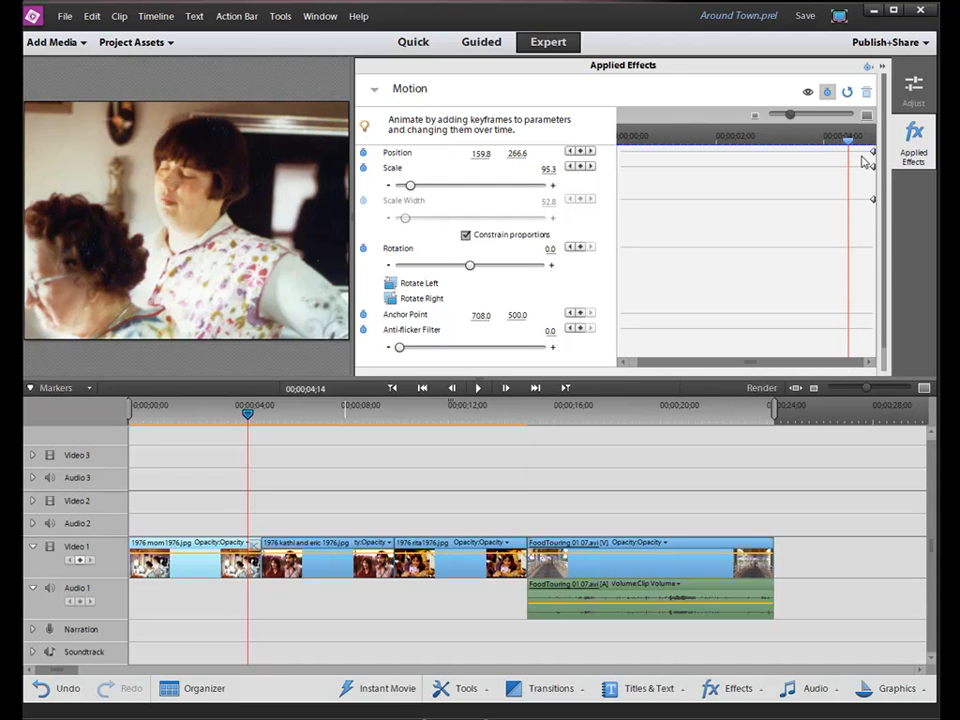
left_click_drag(873, 152, 838, 199)
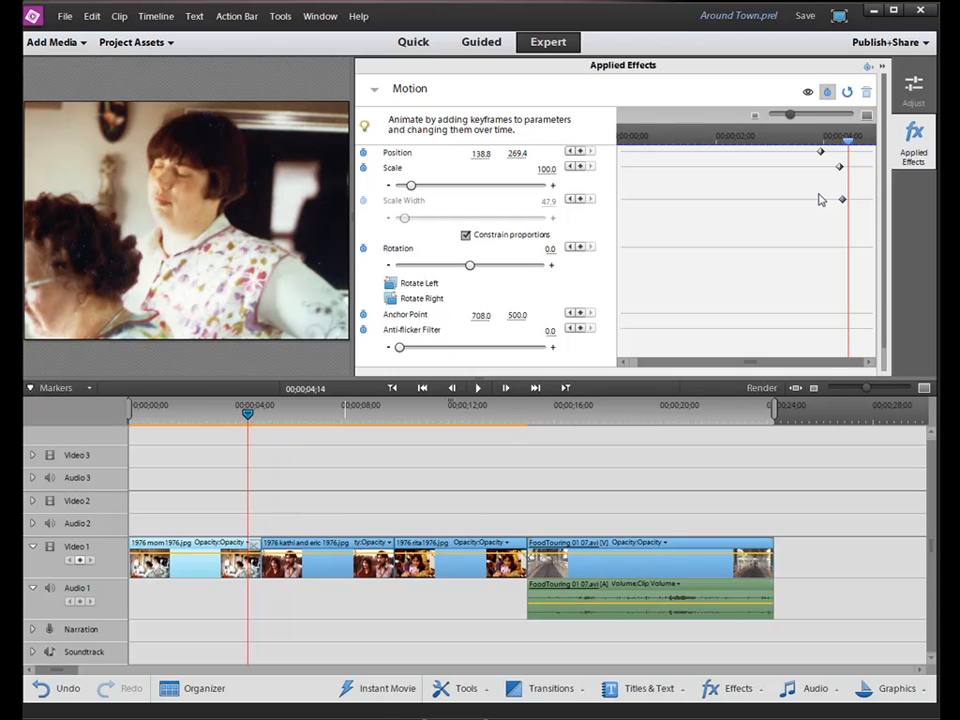
Find the Crop effect by searching for "Crop" and apply it to the FoodTouring 01 07.avi clip, with the playhead at about 16 seconds.
left_click(624, 571)
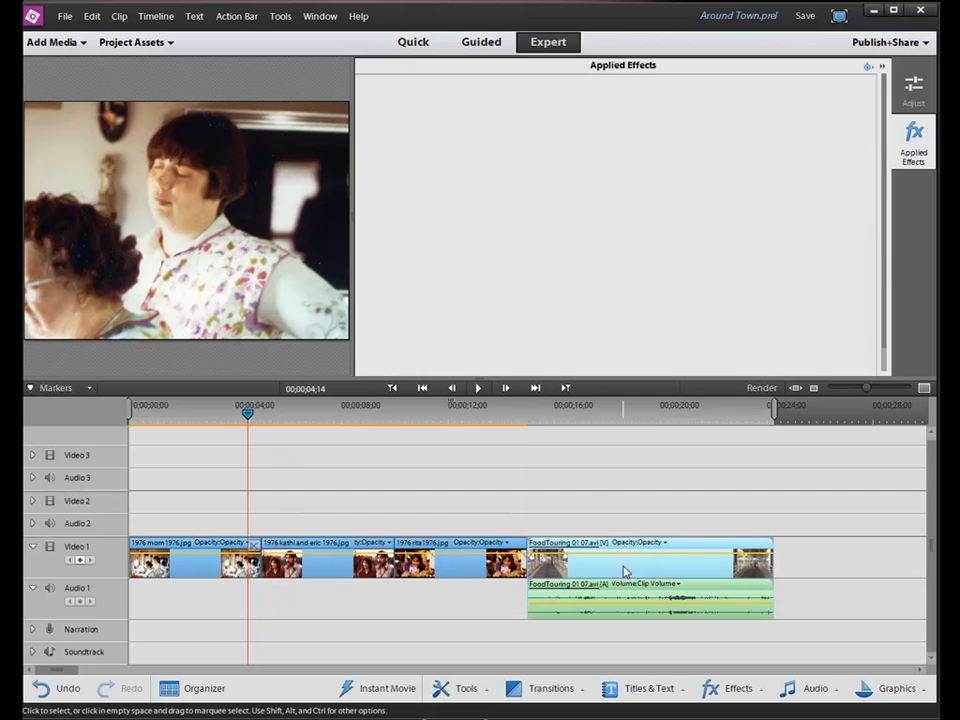
left_click(563, 413)
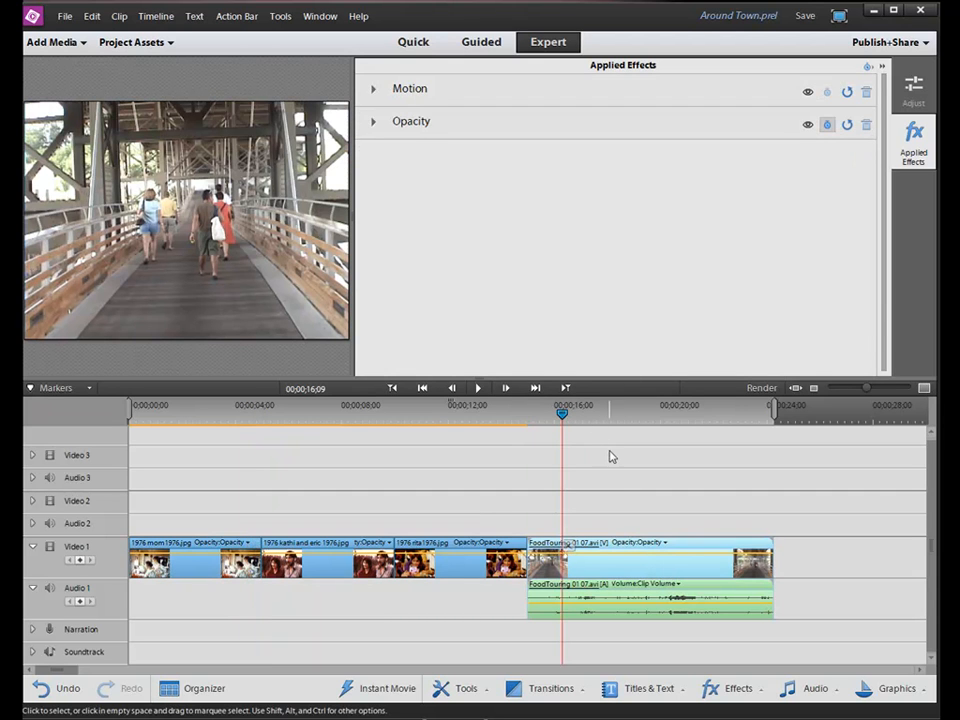
left_click(559, 416)
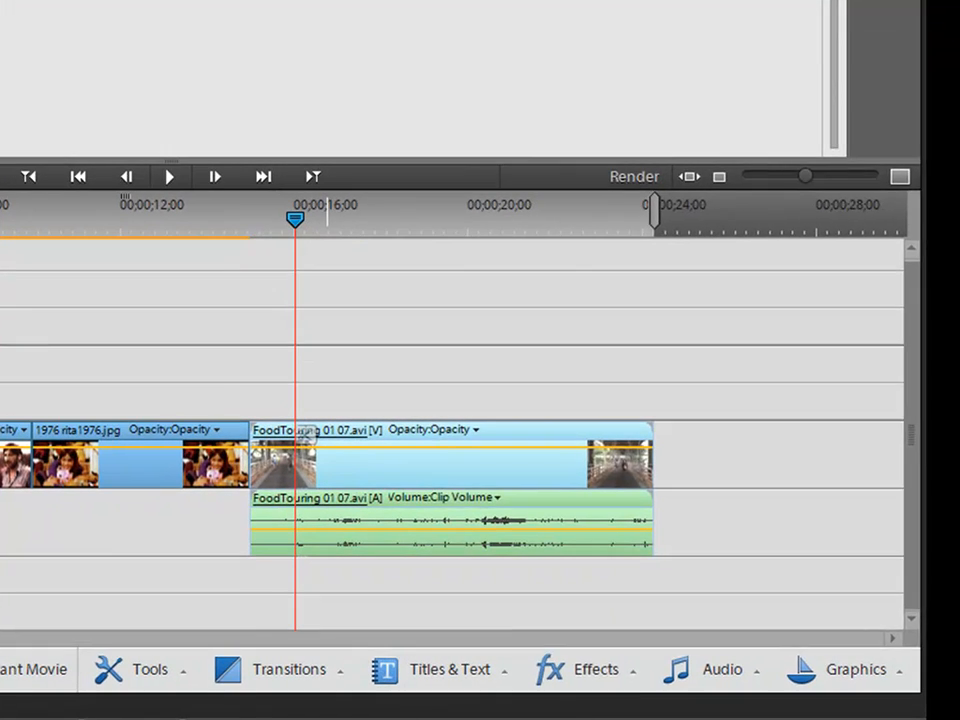
left_click(736, 688)
left_click(921, 323)
type("Crop")
left_click_drag(498, 180, 331, 468)
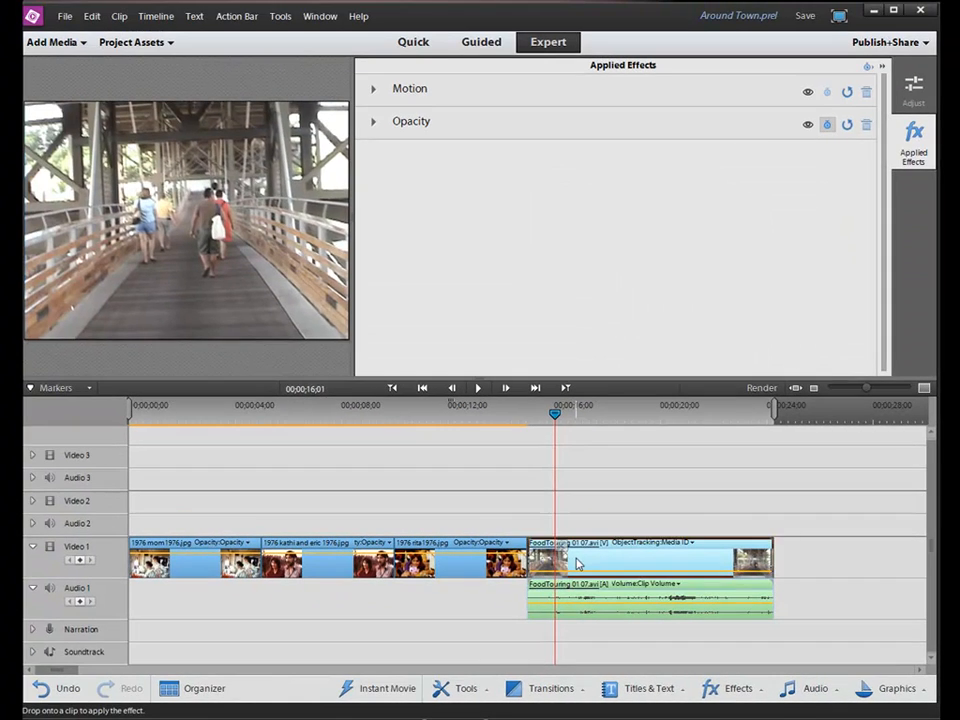
left_click_drag(578, 565, 578, 565)
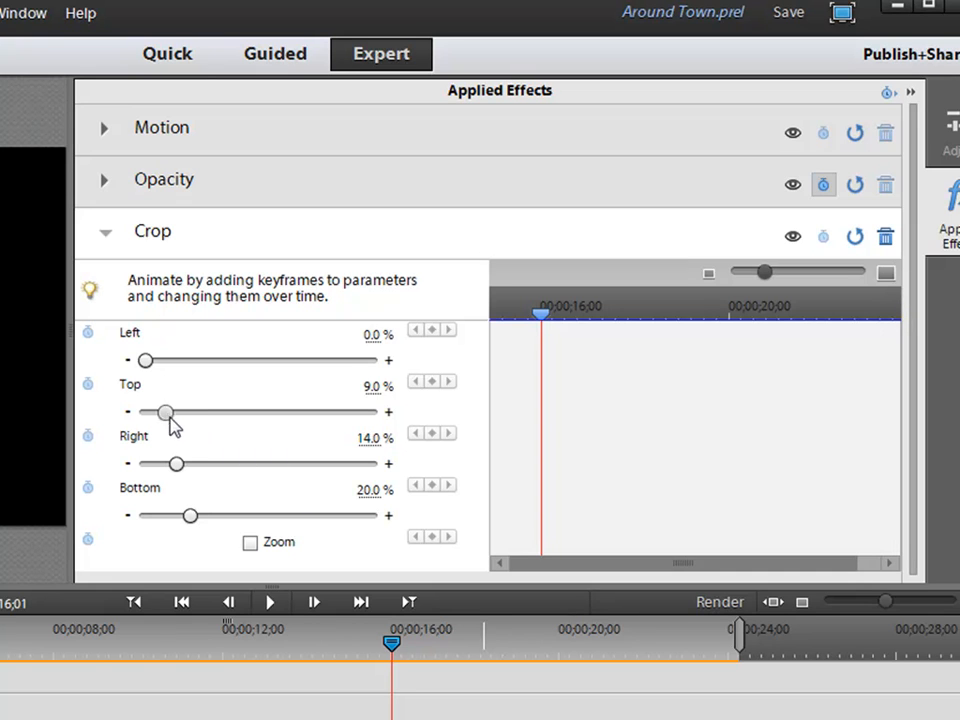
Set the Crop effect's Top, Right and Bottom to 0% and turn on its keyframing near the clip's start, at about 00;00;15;03.
left_click_drag(167, 413, 94, 430)
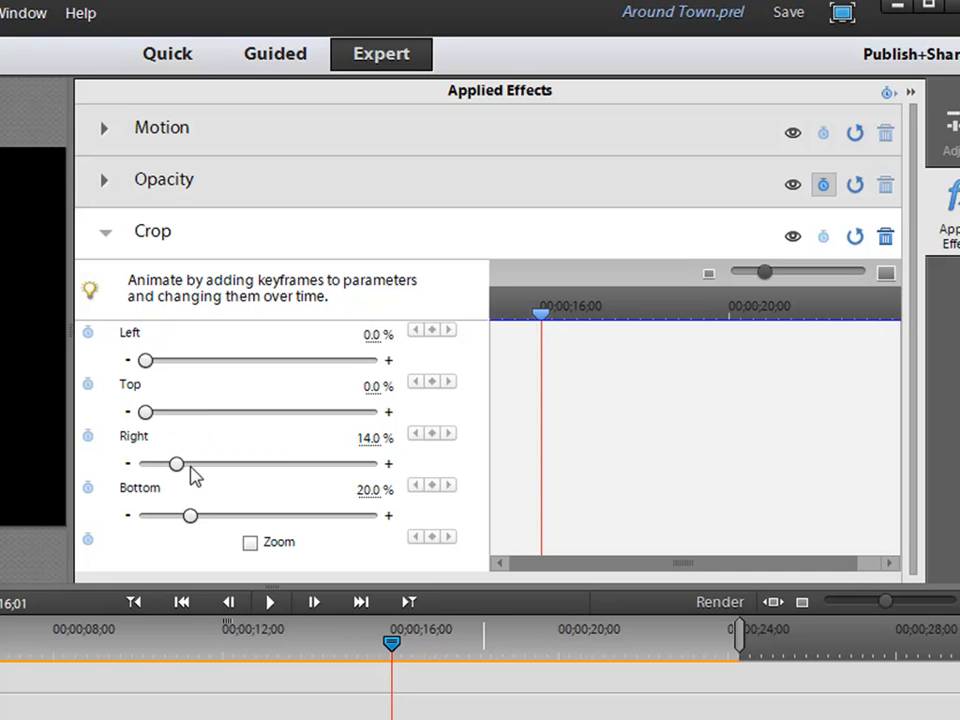
left_click_drag(178, 466, 145, 483)
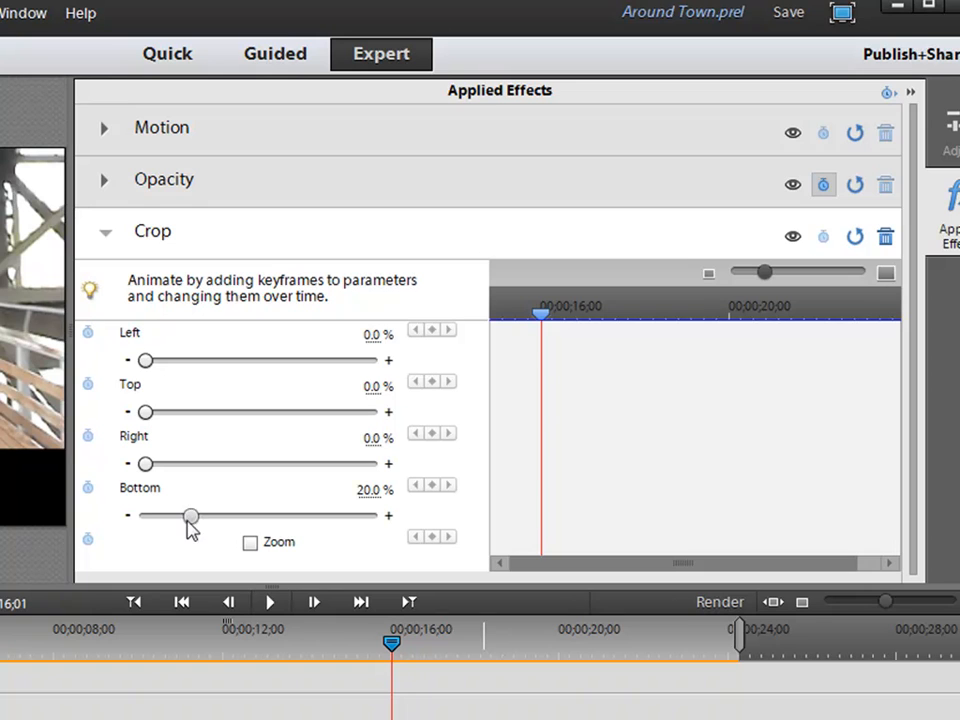
left_click_drag(190, 517, 122, 531)
left_click_drag(543, 317, 501, 328)
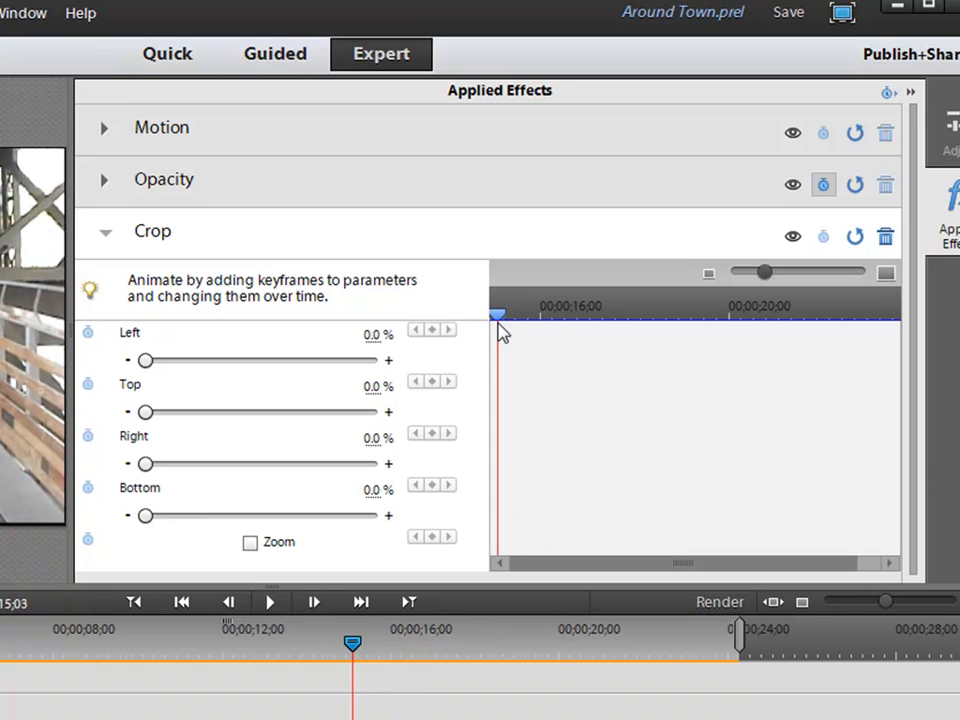
left_click(822, 238)
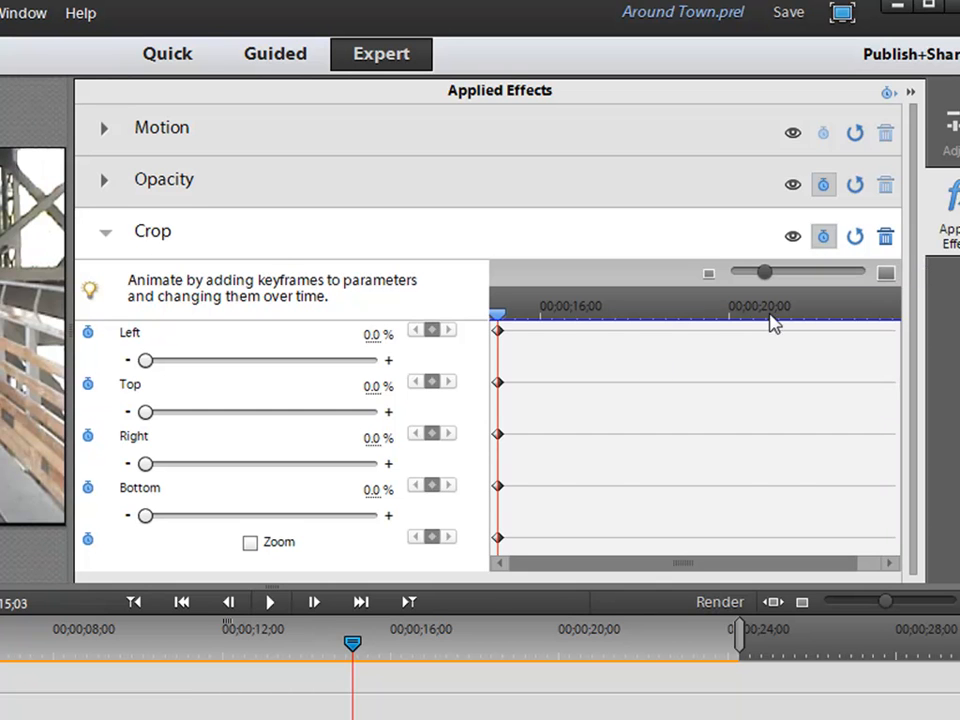
Near the video clip's end, crop the frame freehand to about Left 35.0%, Top 27.1%, Right 25.4% and Bottom 22.6%.
left_click_drag(499, 321, 872, 352)
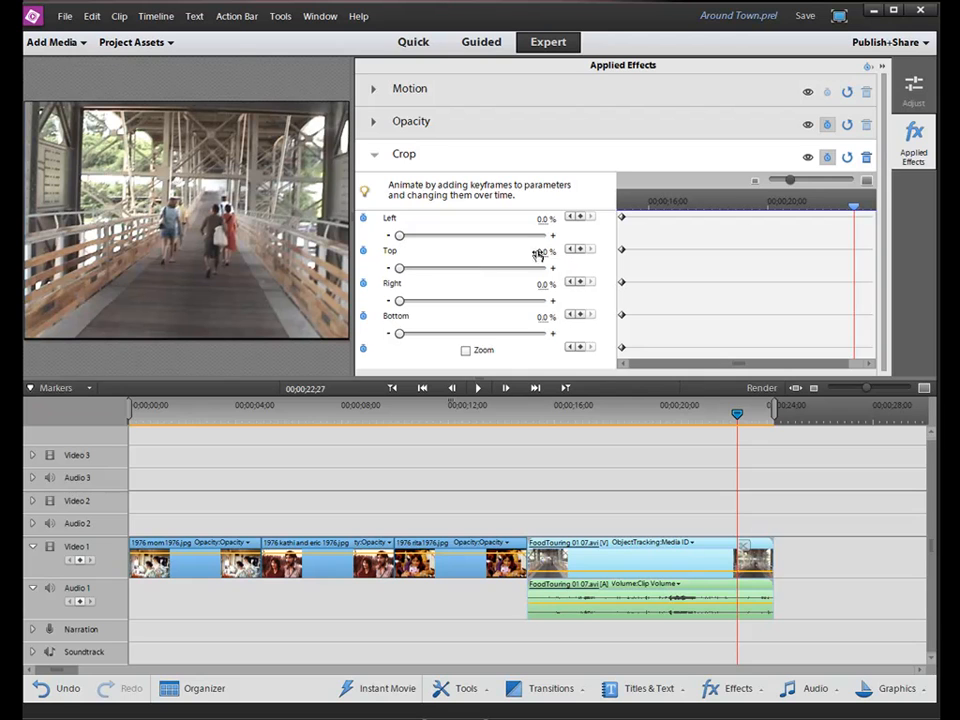
left_click_drag(401, 236, 434, 268)
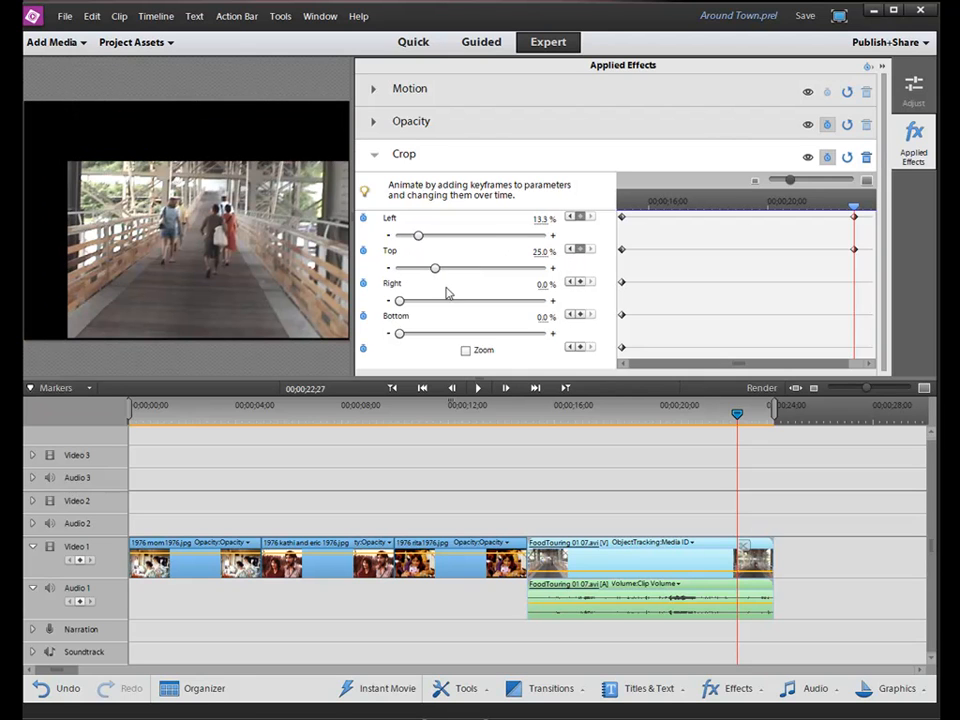
left_click(428, 155)
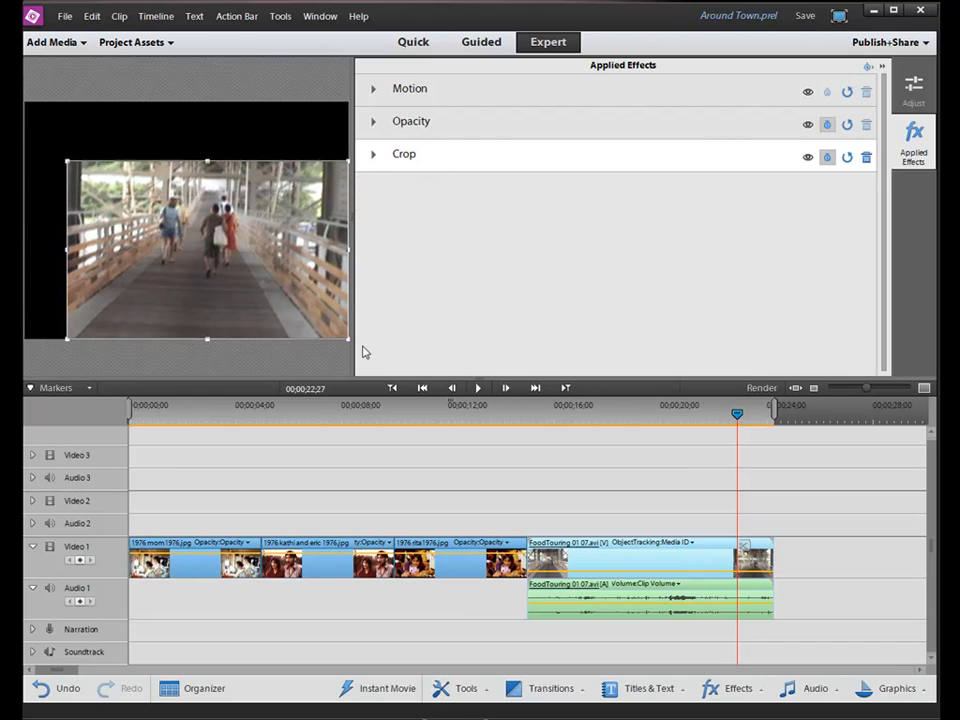
left_click_drag(347, 341, 203, 287)
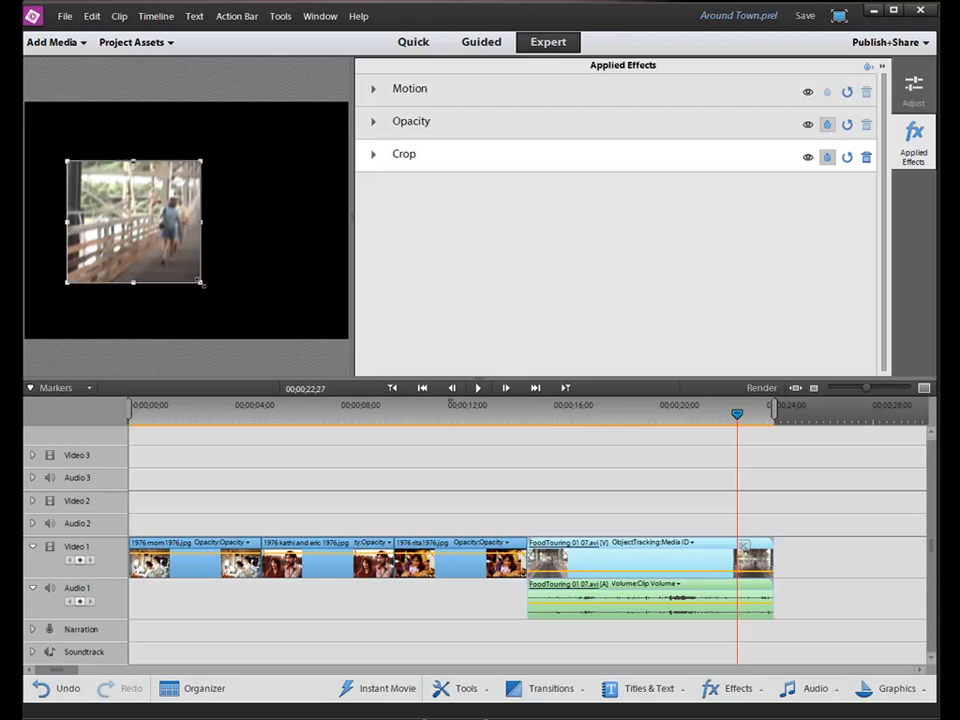
left_click(377, 157)
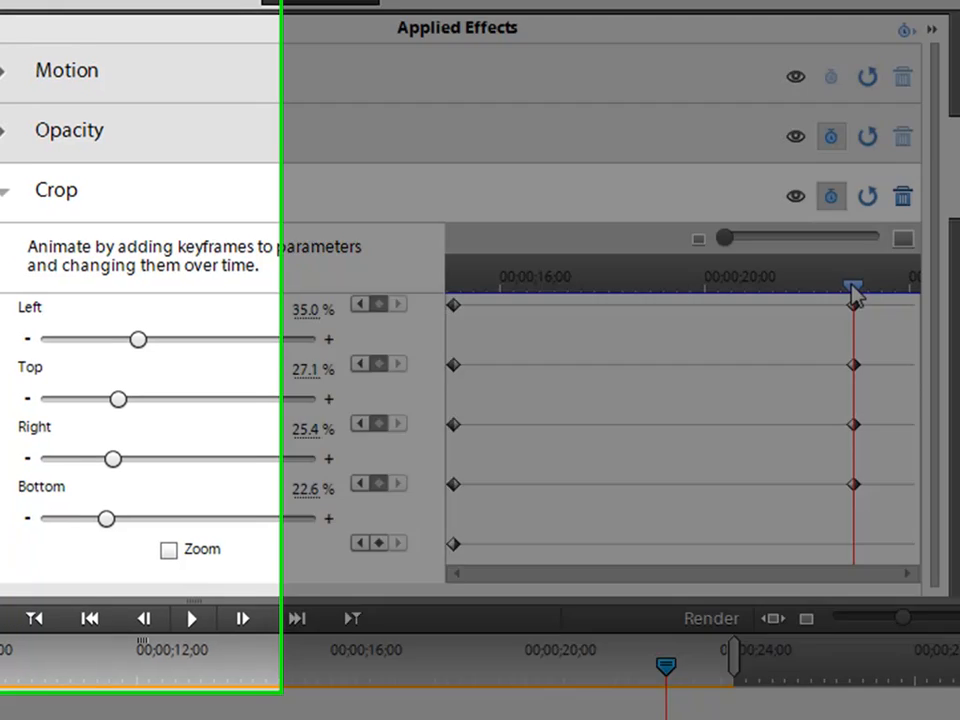
Preview the animated crop from the beginning of the video clip.
left_click_drag(846, 288, 166, 360)
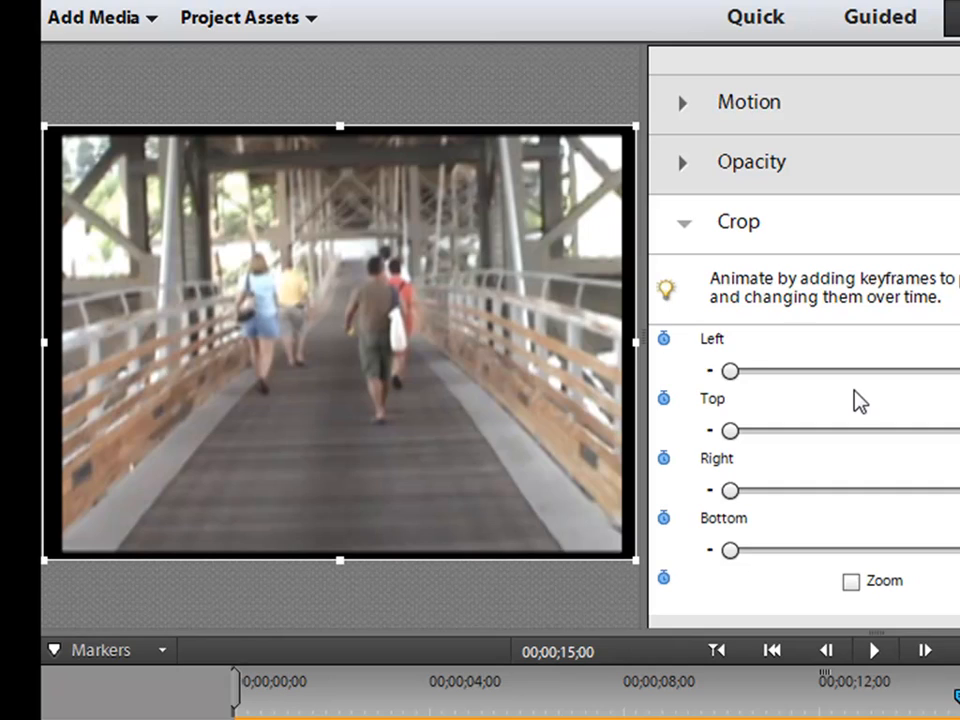
key("space")
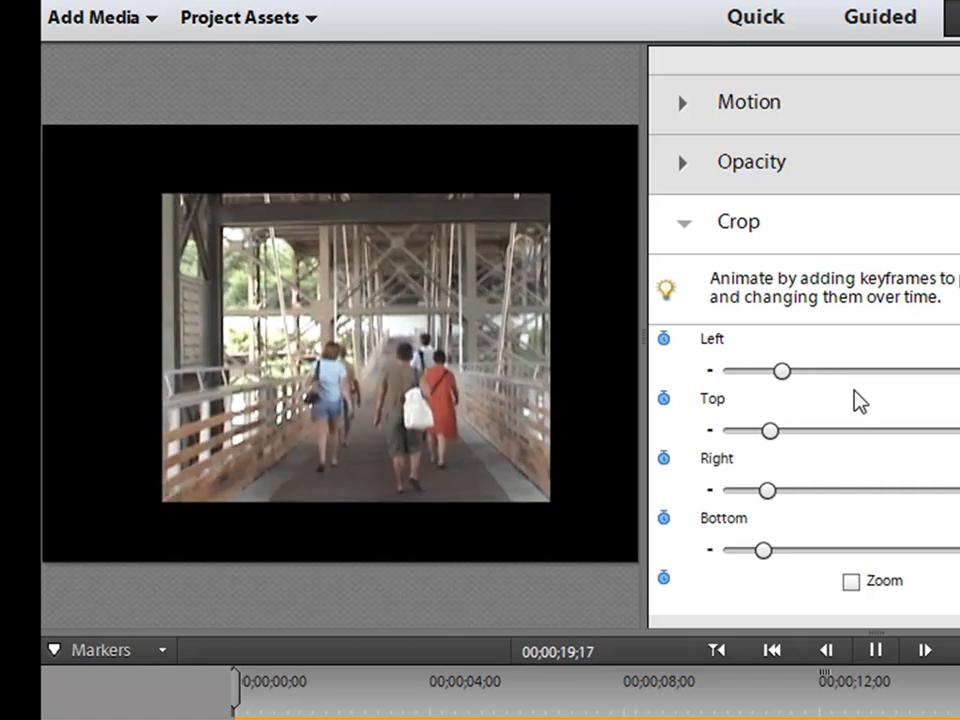
key("space")
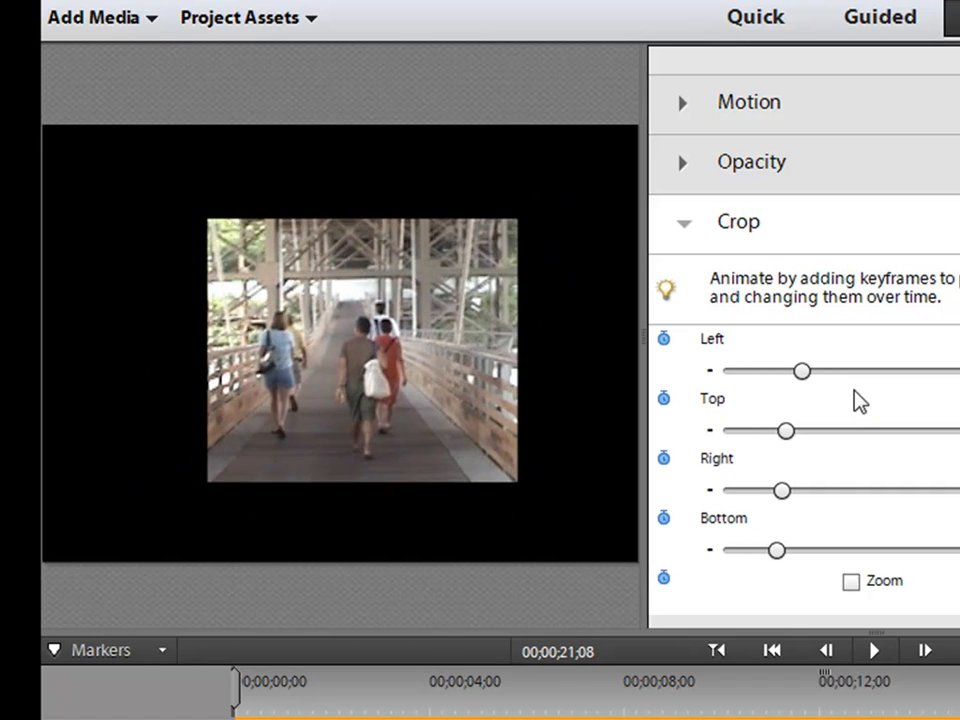